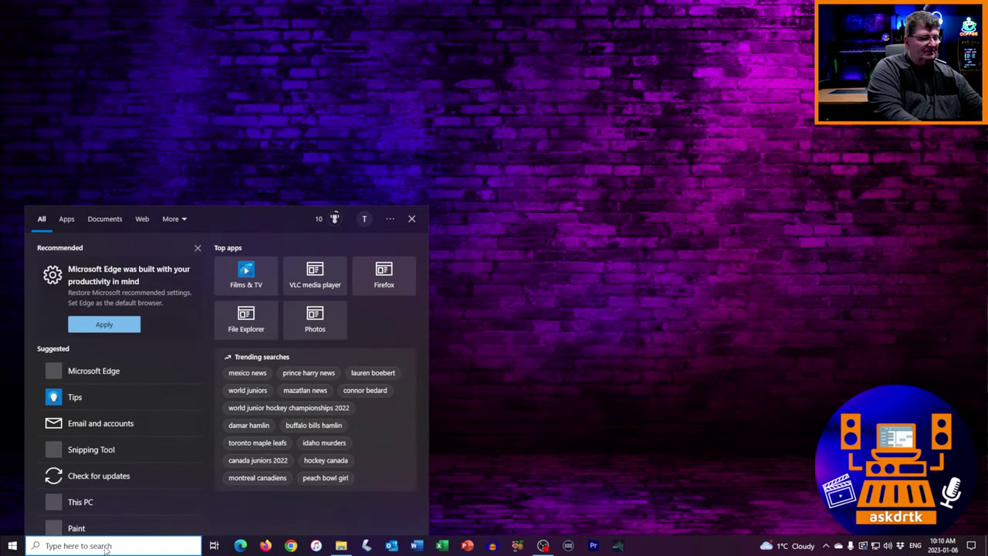
Search 'control' and, in Control Panel's Sound dialog, apply the No Sounds scheme
type("control")
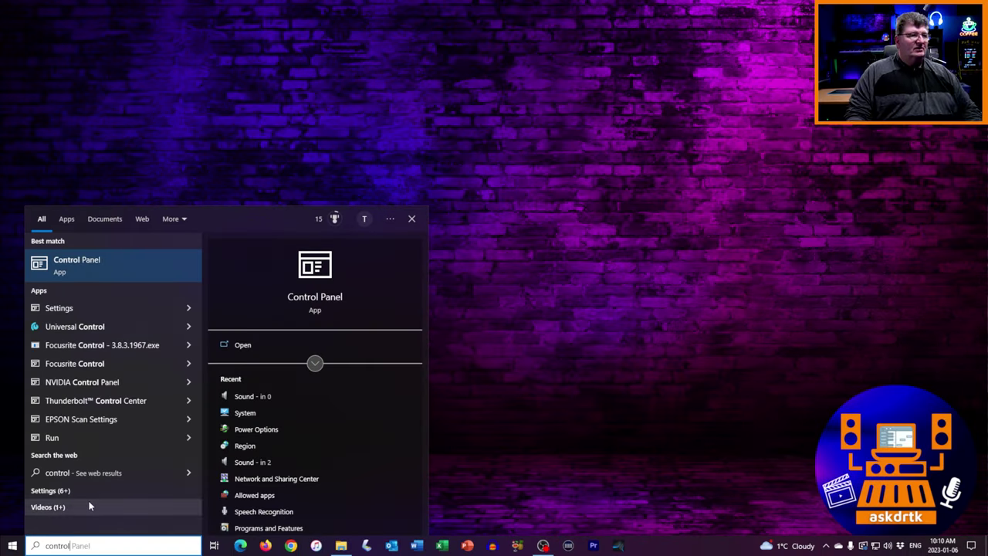
left_click(86, 269)
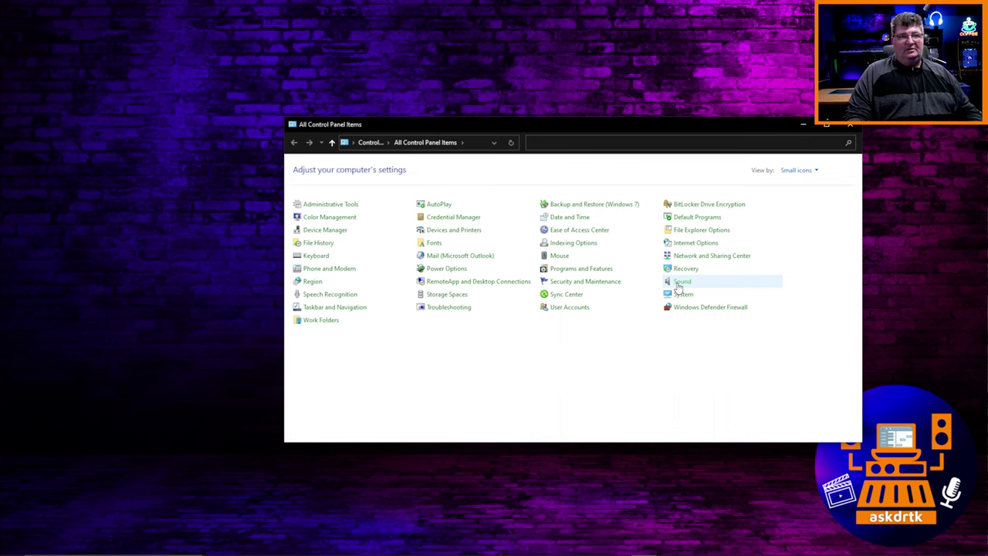
left_click(684, 283)
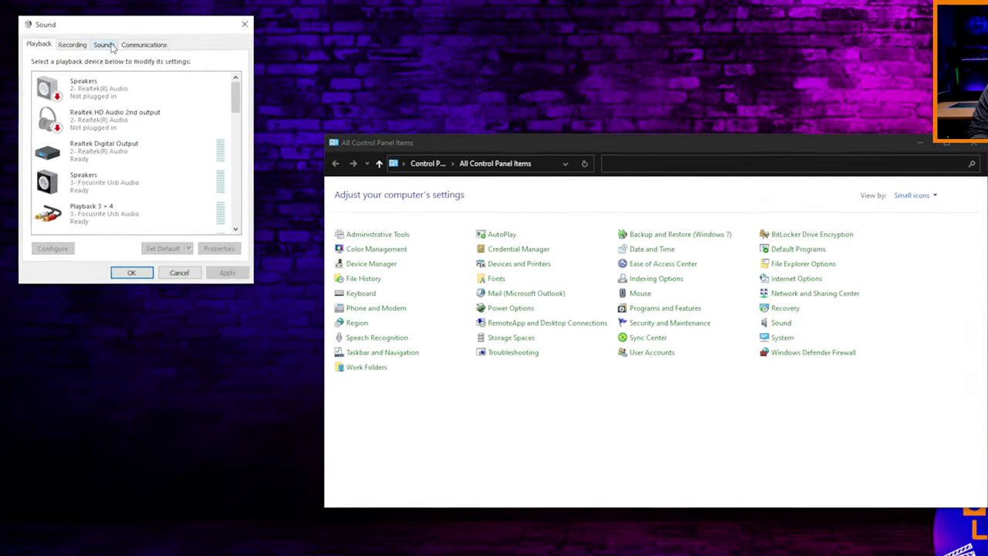
left_click(106, 46)
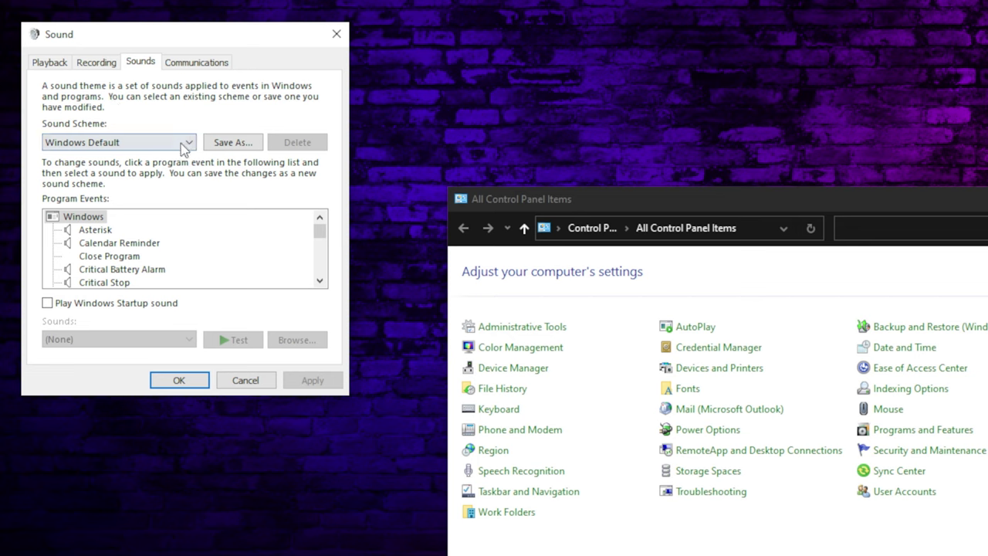
left_click(186, 145)
left_click(105, 159)
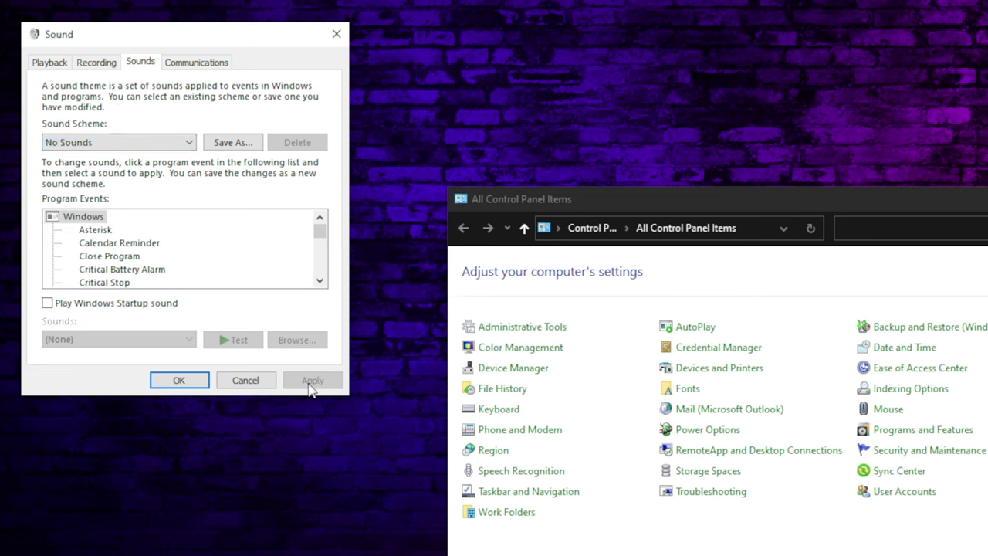
left_click(199, 384)
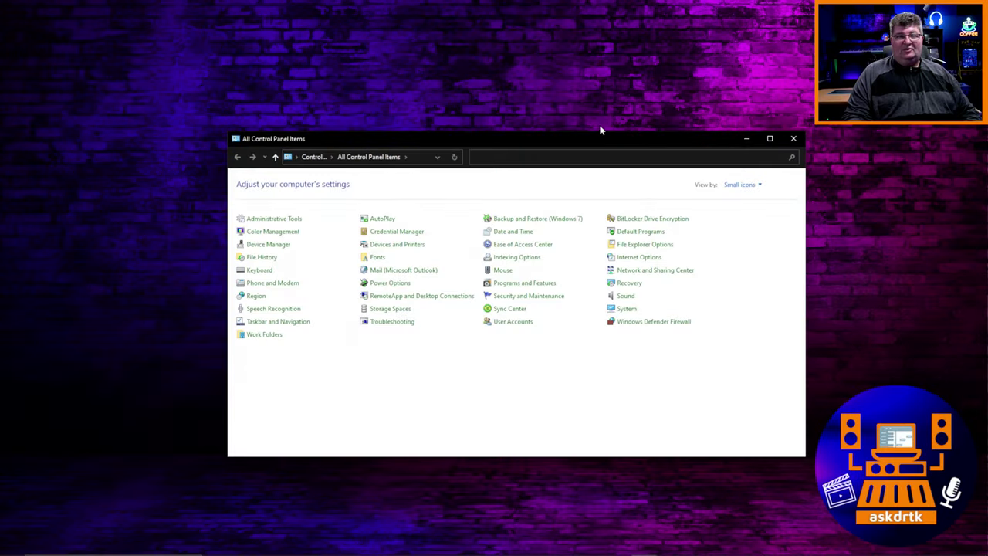
left_click(390, 283)
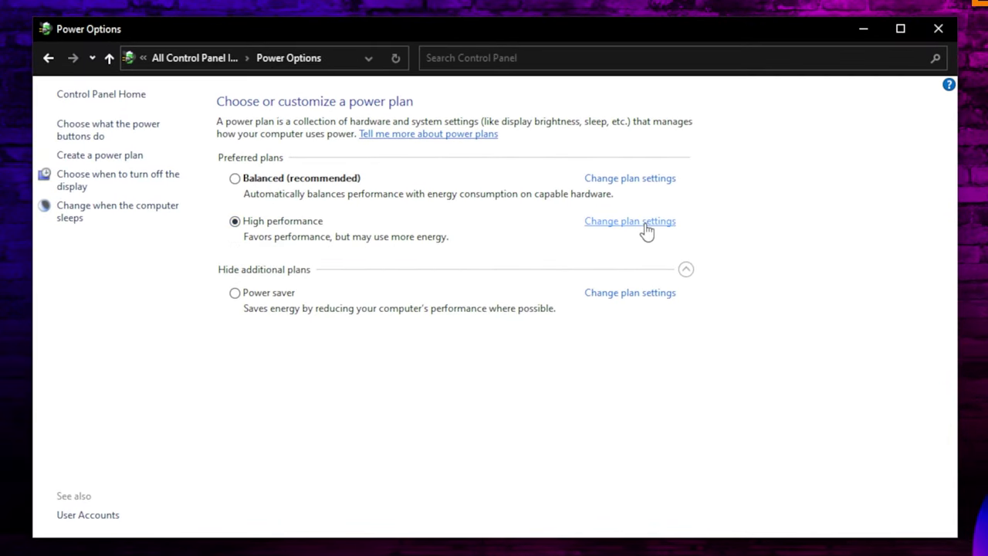
left_click(645, 224)
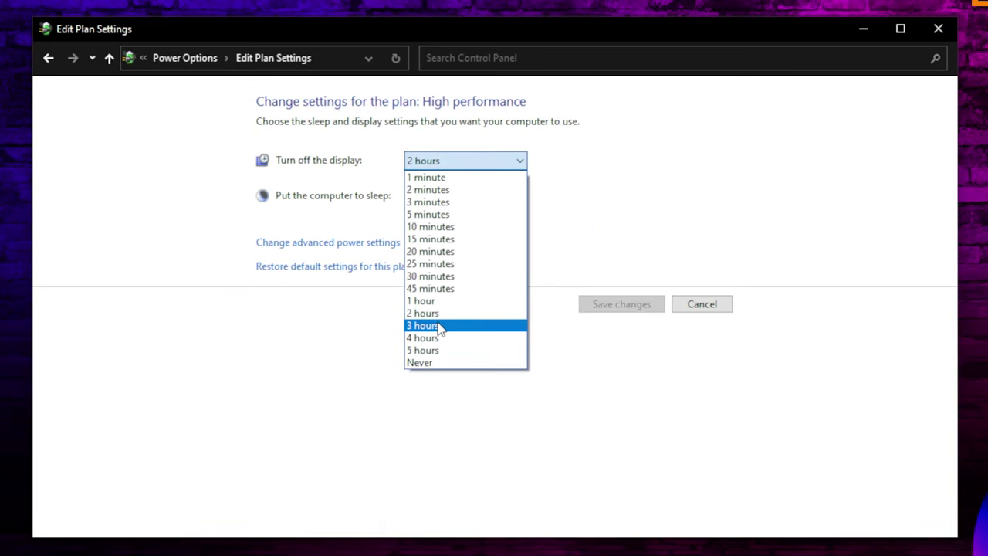
left_click(441, 364)
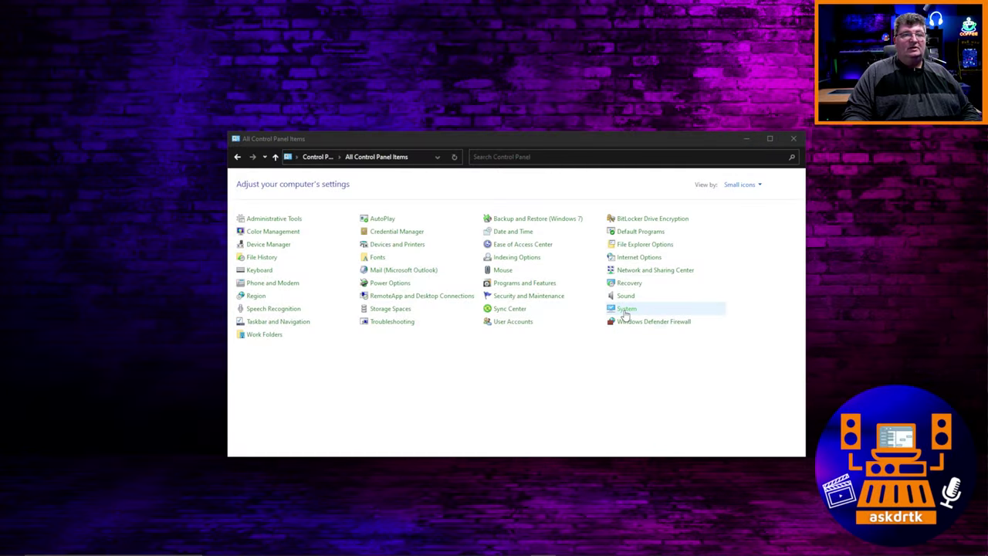
Under System, Advanced system settings, Performance Options, set processor scheduling to Background services
left_click(624, 309)
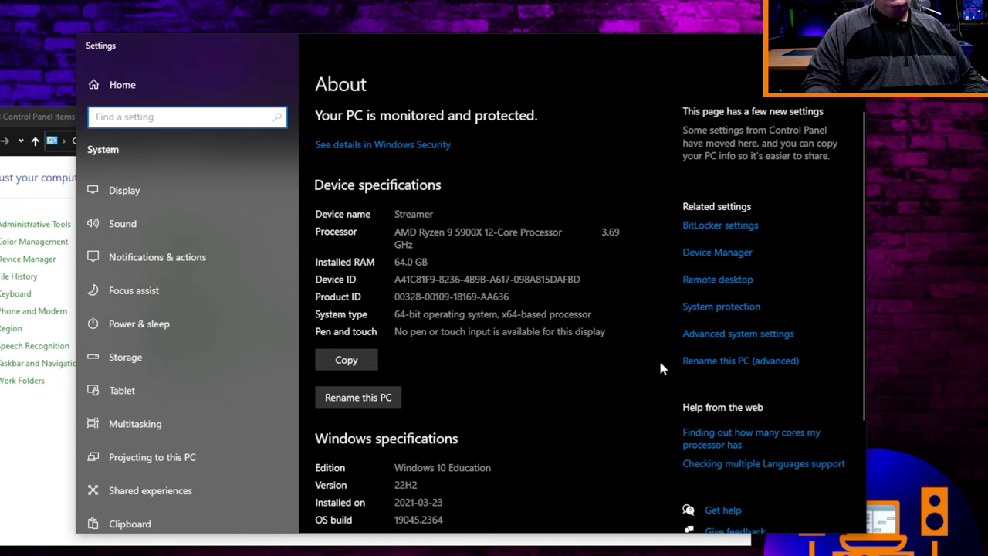
left_click(764, 340)
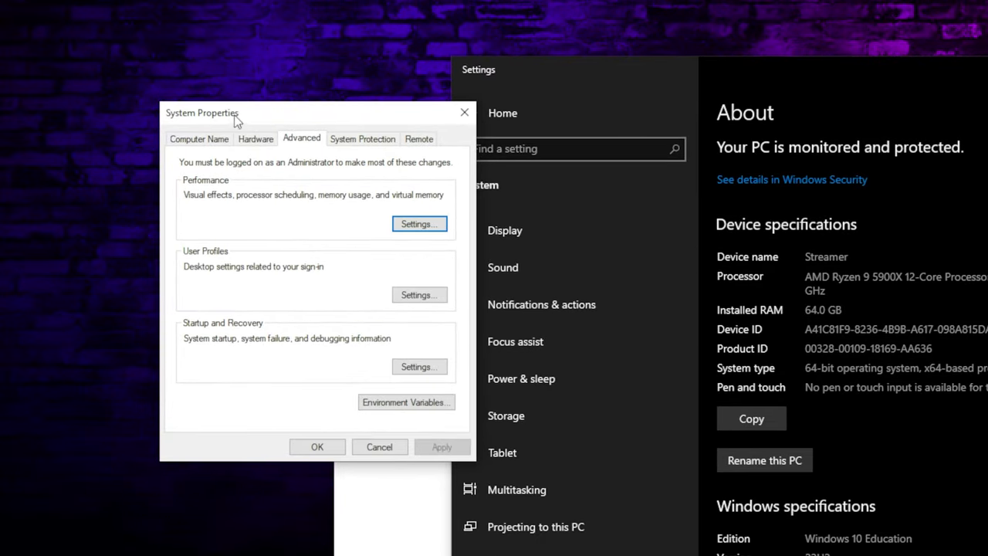
left_click(417, 224)
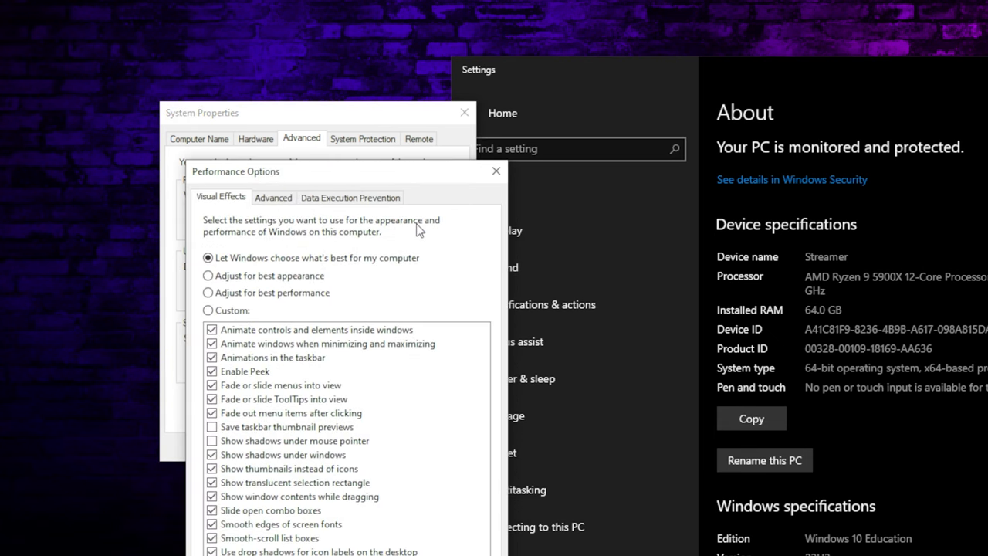
left_click(274, 198)
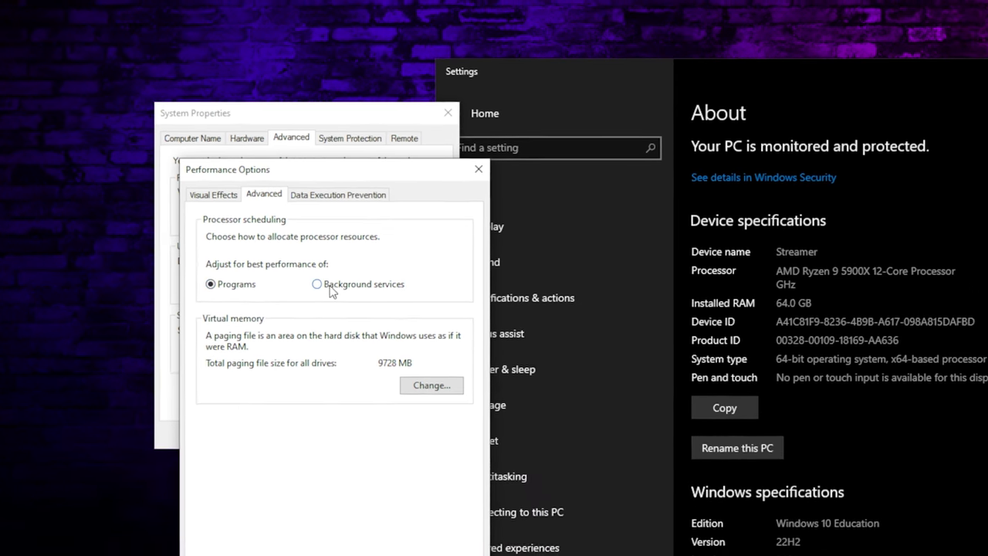
left_click(296, 274)
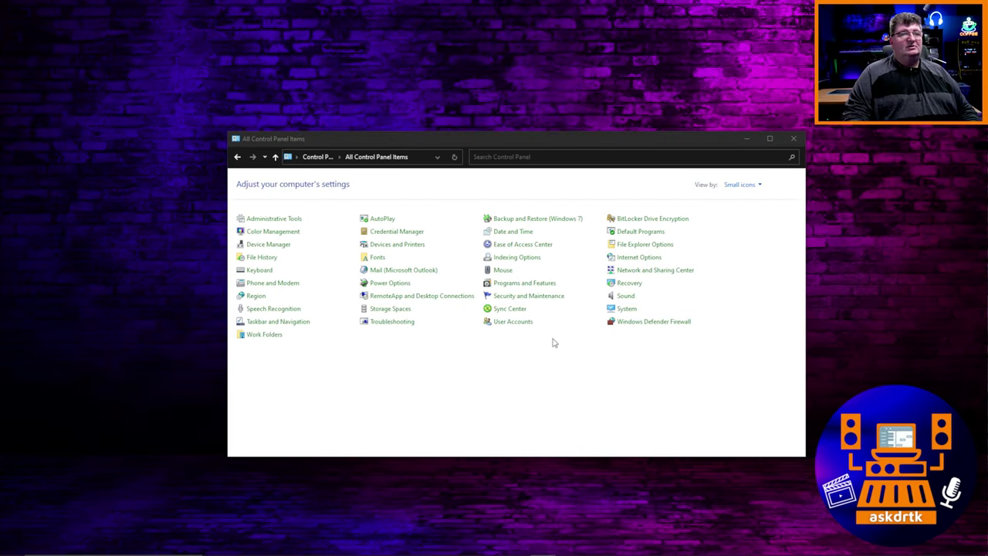
In the High performance plan's advanced power settings, leave USB selective suspend set to Disabled
left_click(389, 283)
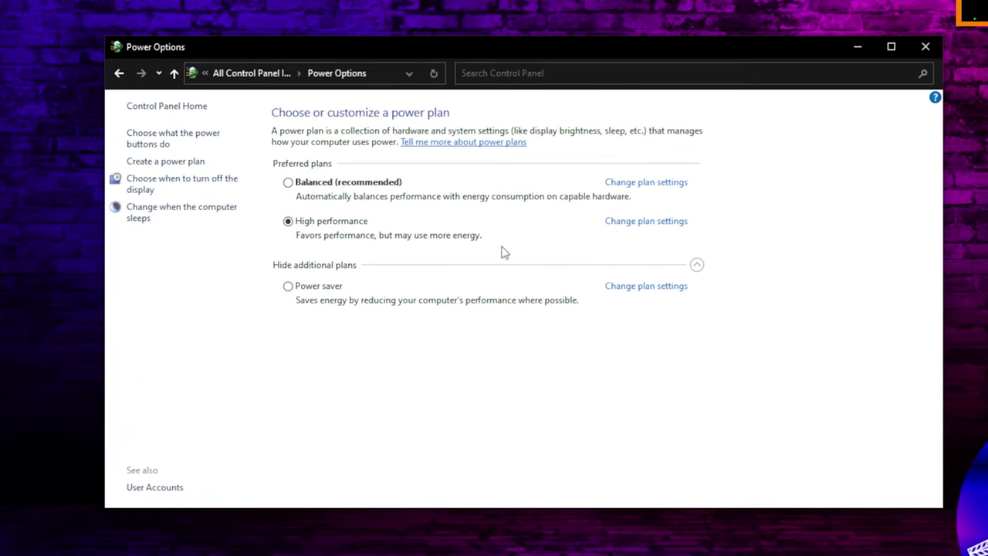
left_click(638, 223)
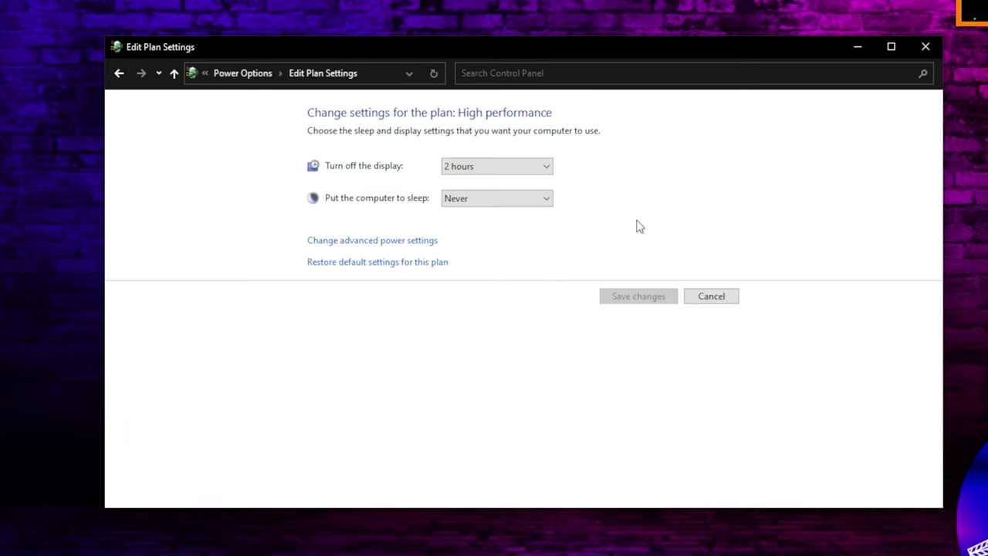
left_click(407, 245)
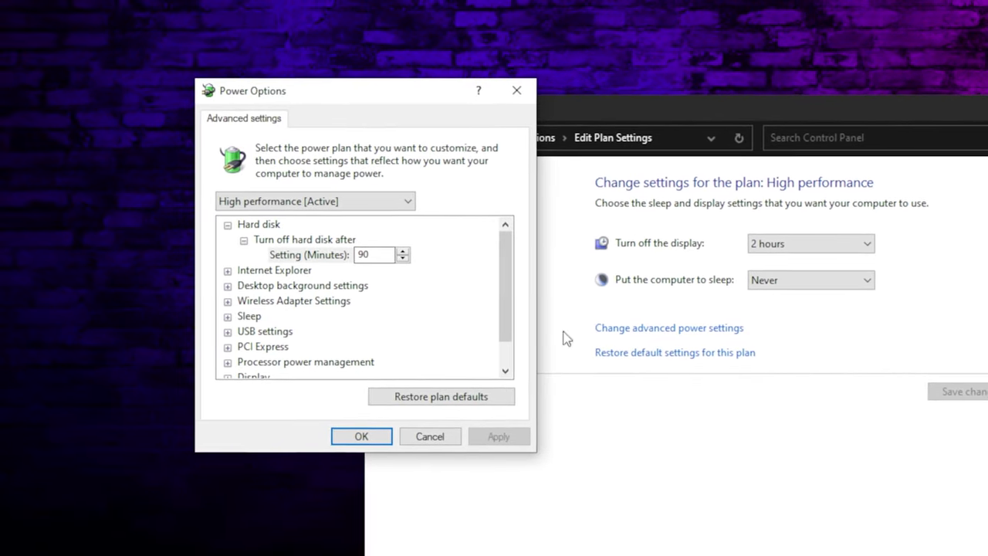
left_click(242, 334)
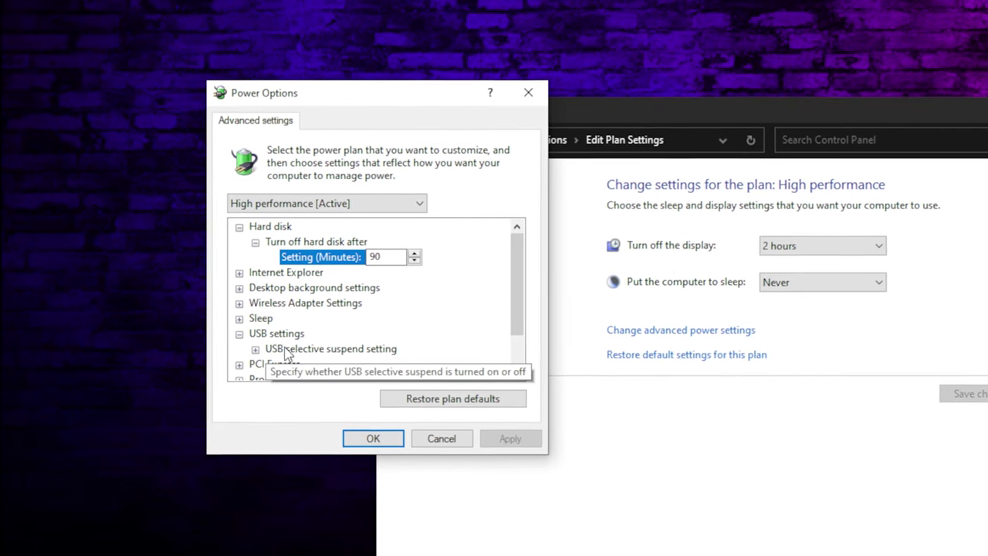
left_click(256, 349)
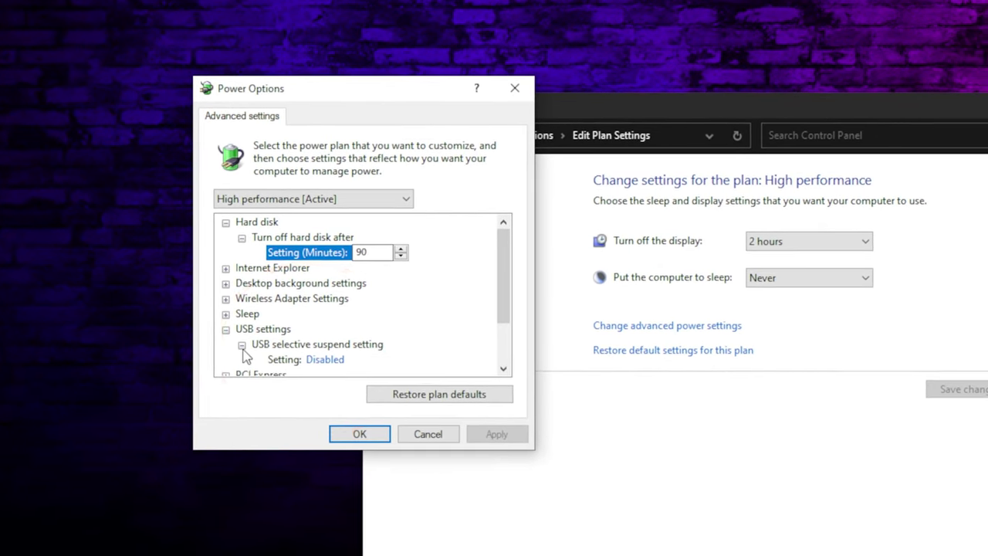
left_click(328, 360)
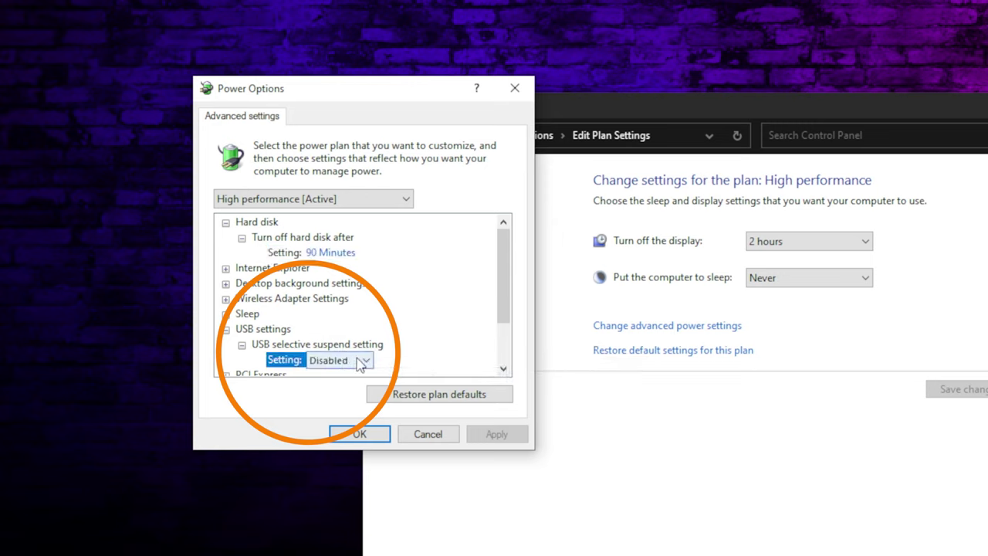
left_click(364, 362)
left_click(350, 386)
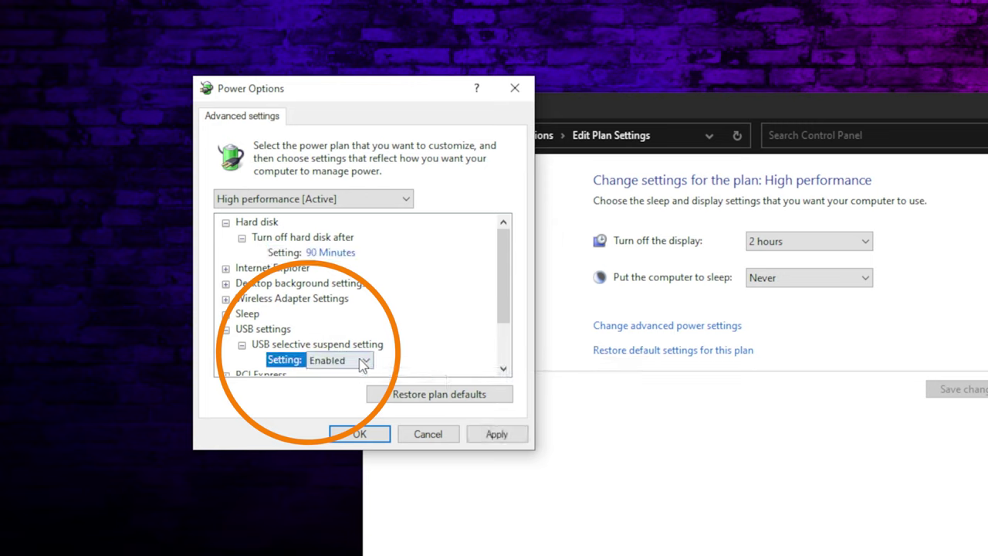
left_click(367, 363)
left_click(347, 374)
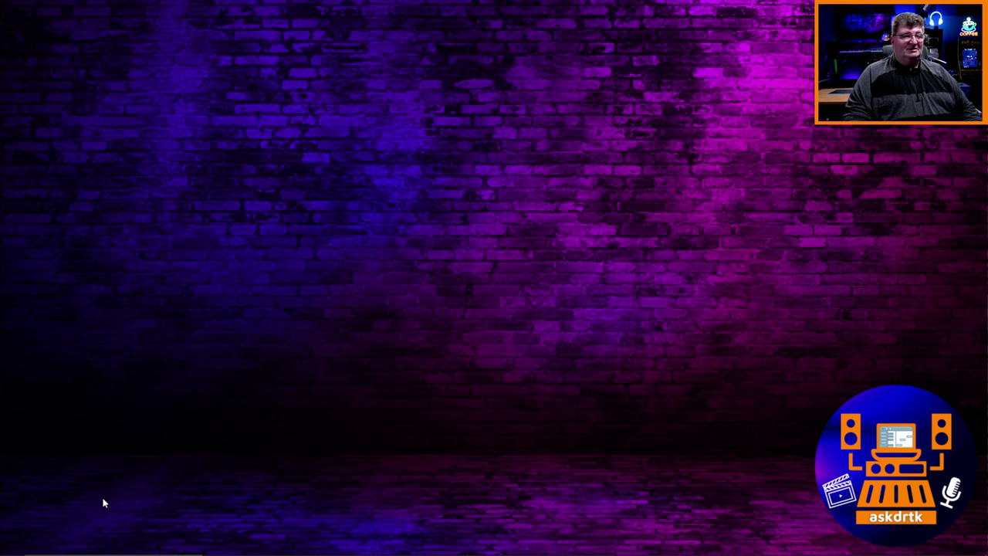
Search 'dev' to open Device Manager and expand Universal Serial Bus controllers
left_click(94, 546)
type("d")
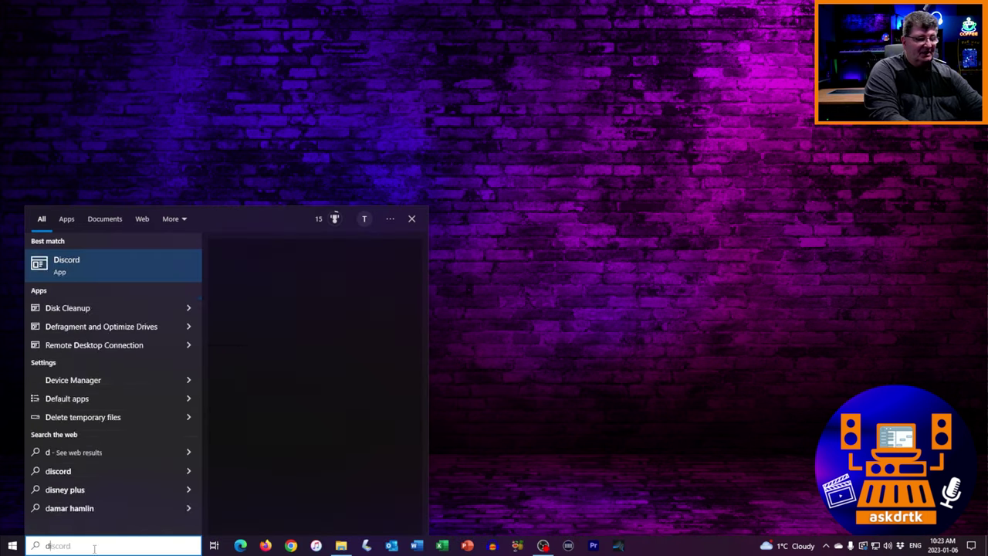
type("ev")
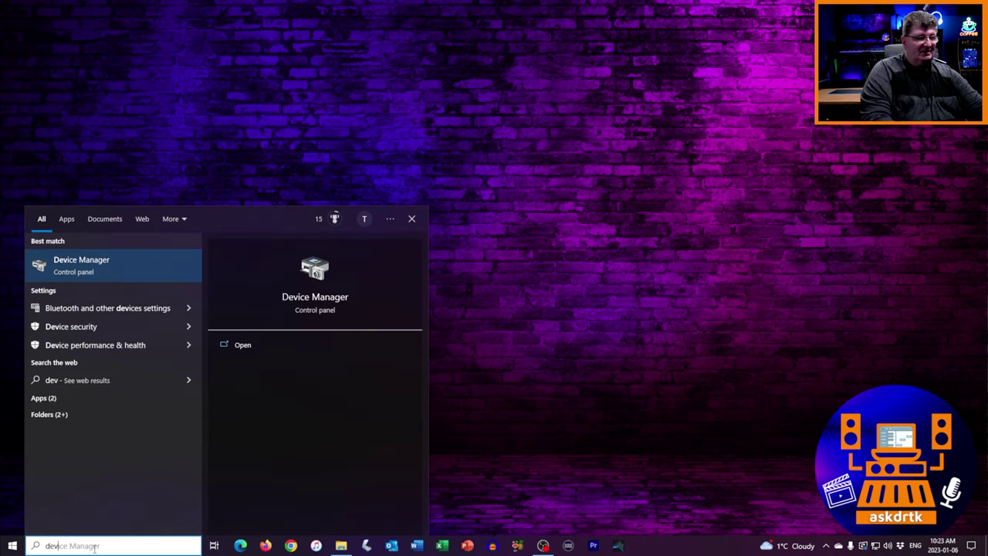
left_click(132, 270)
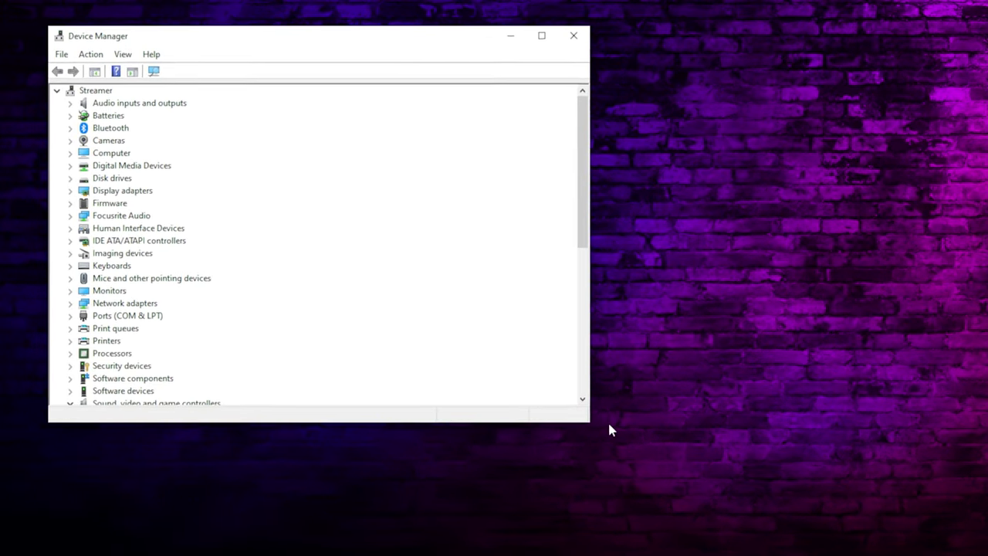
left_click_drag(631, 456, 806, 554)
scroll(185, 355, "down", 5)
left_click(75, 231)
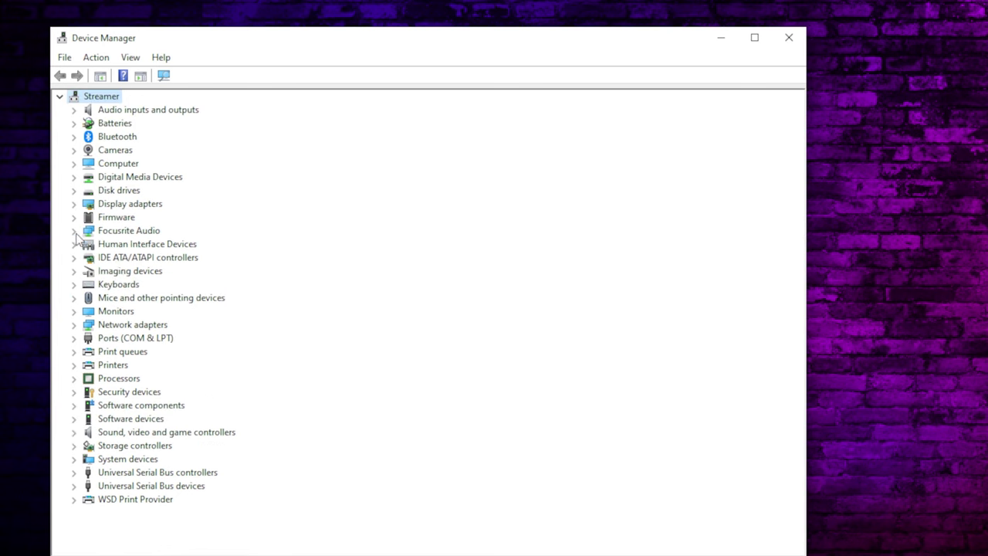
left_click(74, 473)
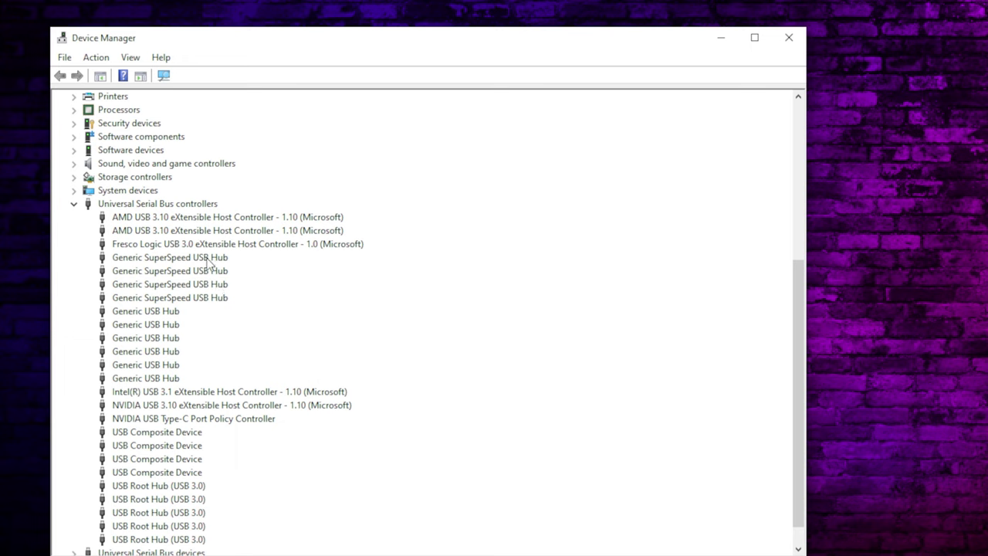
Review the Fresco Logic USB 3.0 controller's Power Management properties and close them with OK
right_click(251, 250)
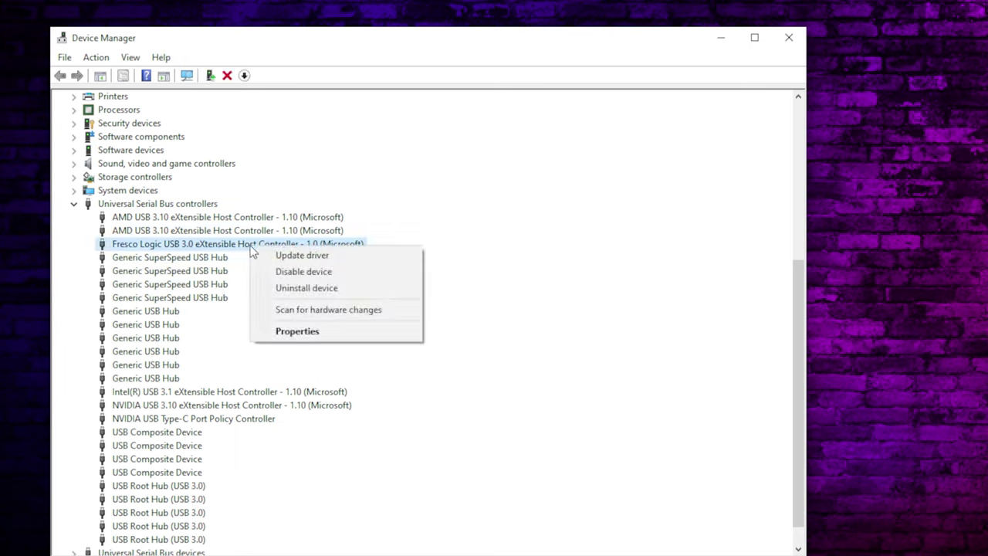
left_click(293, 330)
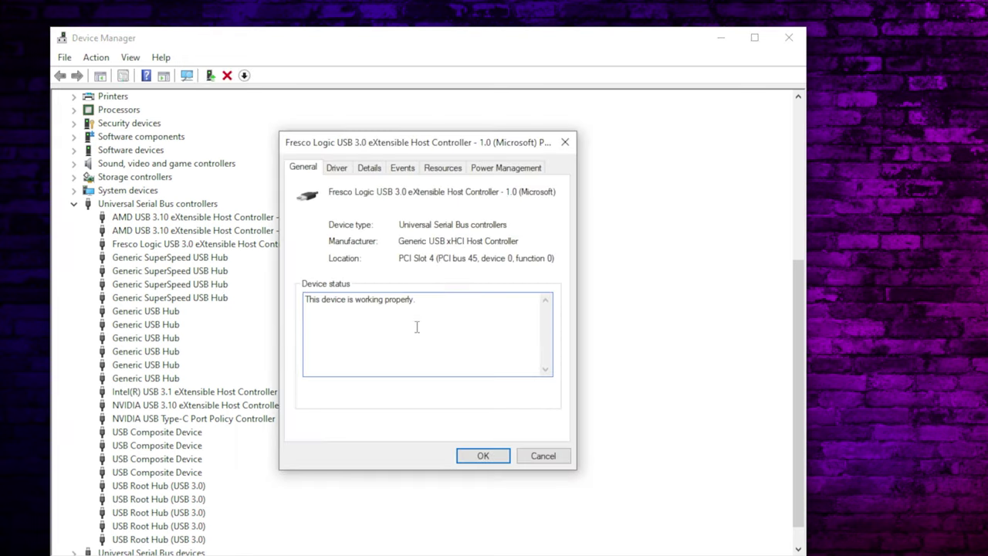
left_click(517, 169)
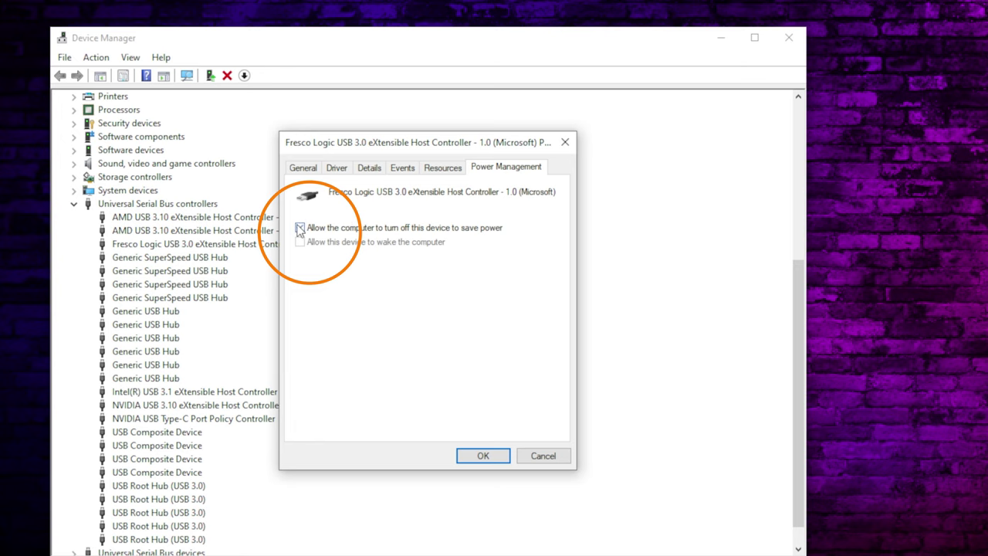
left_click(485, 456)
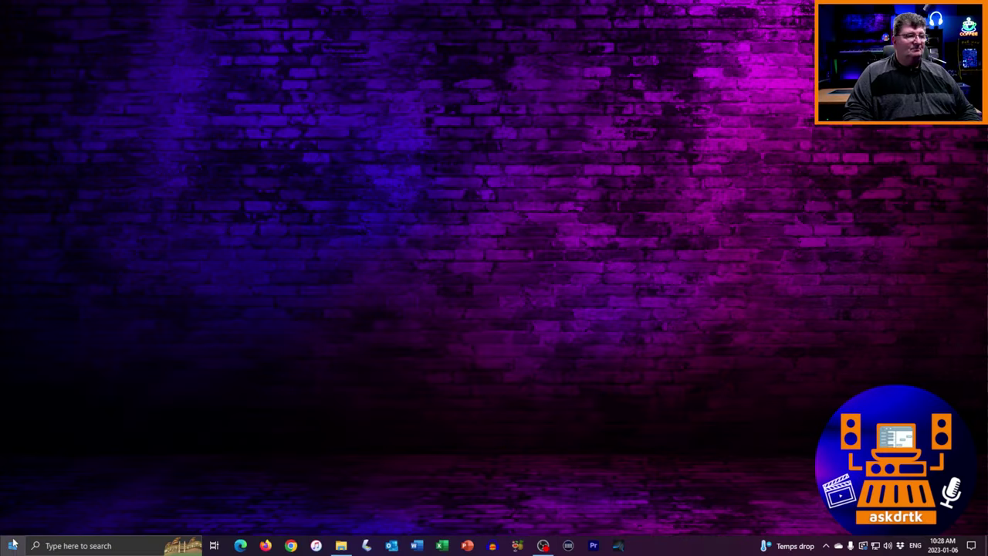
Open the Background apps page under Windows Settings' Privacy section
left_click(13, 545)
left_click(13, 499)
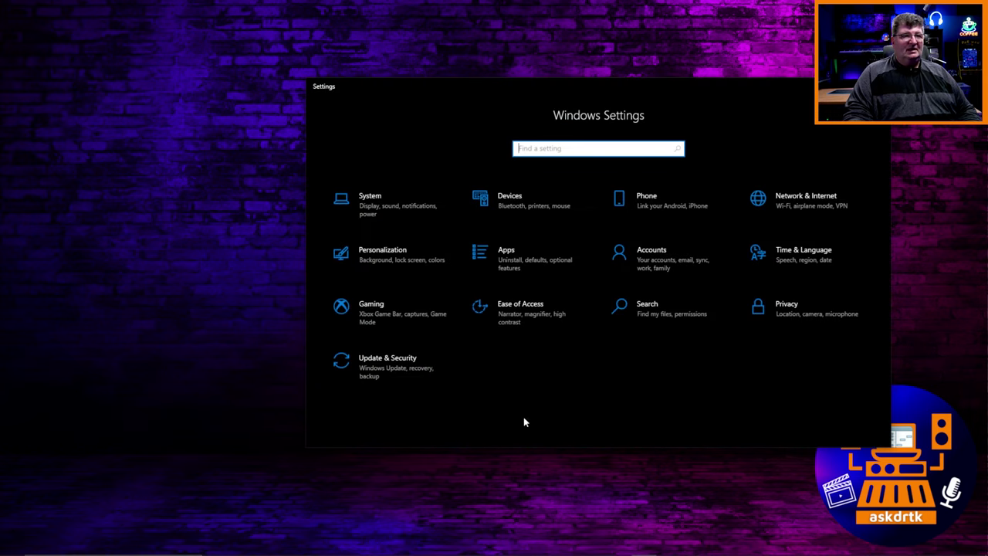
left_click(794, 312)
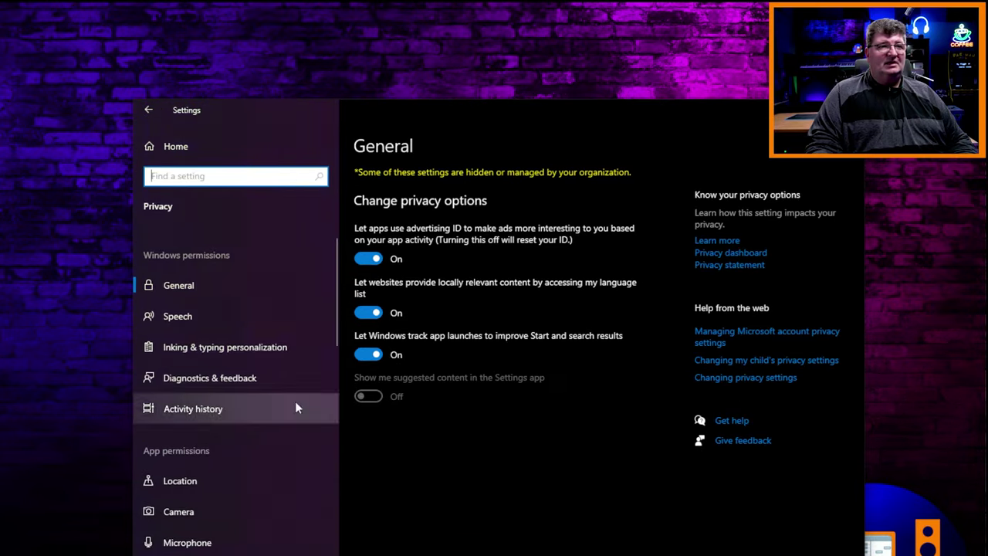
scroll(231, 329, "down", 3)
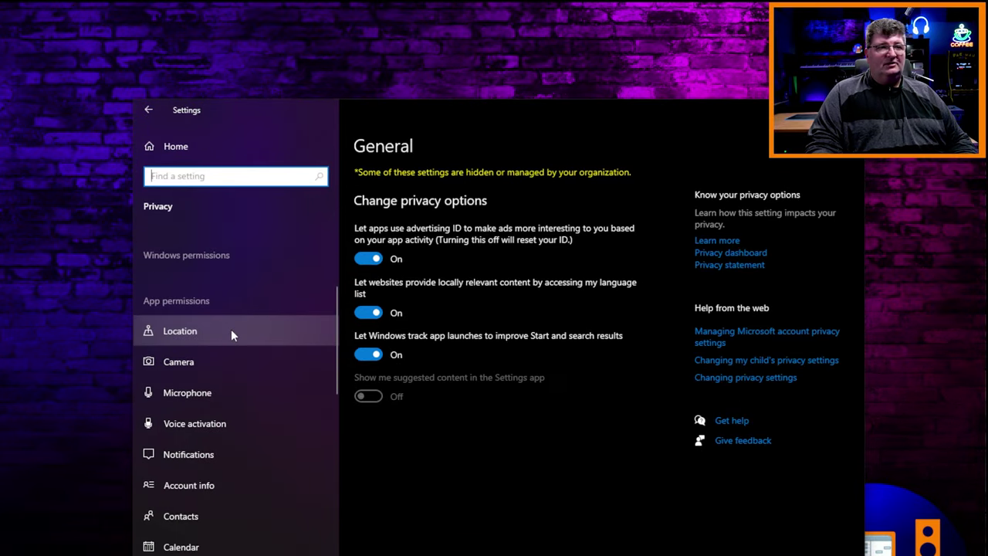
scroll(231, 330, "down", 1)
scroll(229, 352, "down", 5)
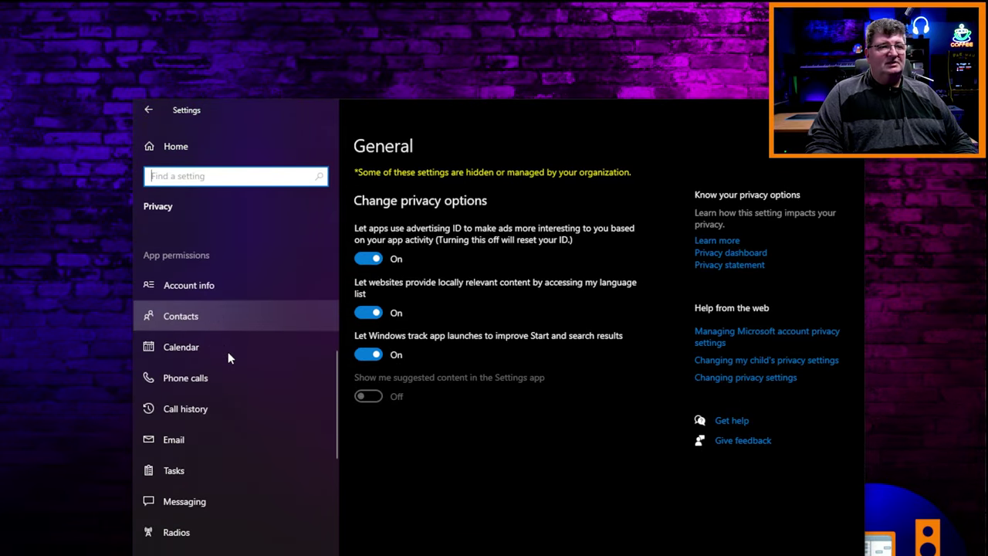
scroll(227, 351, "down", 1)
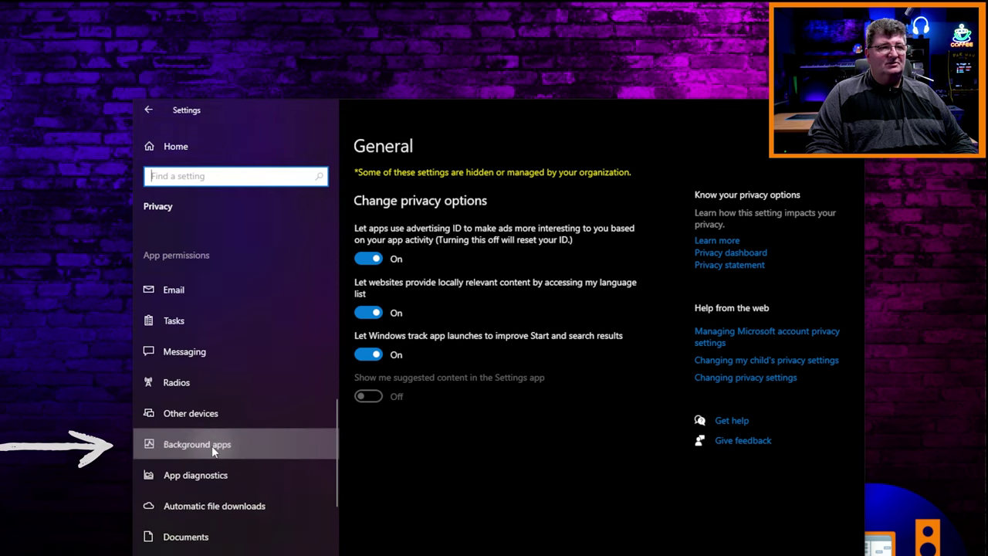
left_click(211, 445)
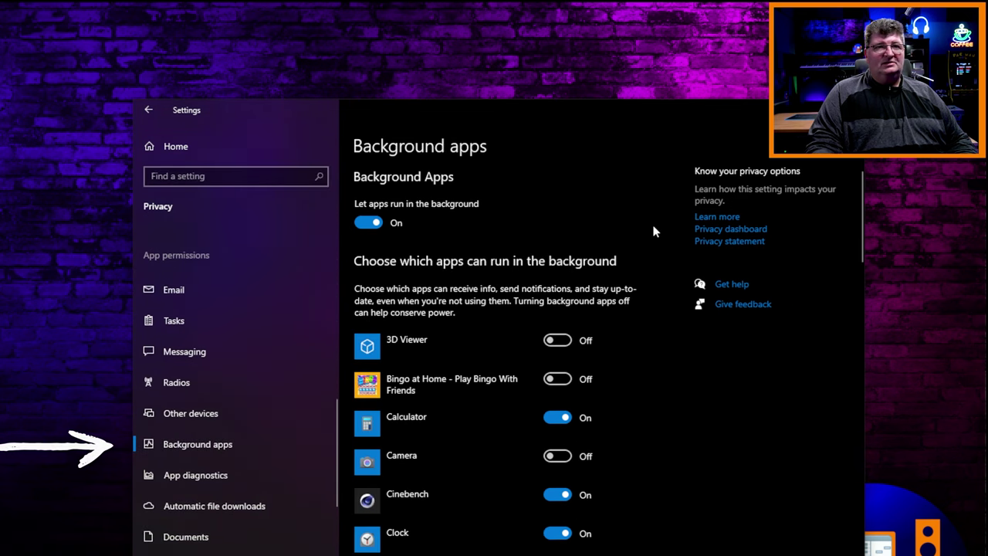
Scroll through the Background apps list to review which apps may run in the background
scroll(648, 243, "down", 5)
scroll(648, 245, "up", 4)
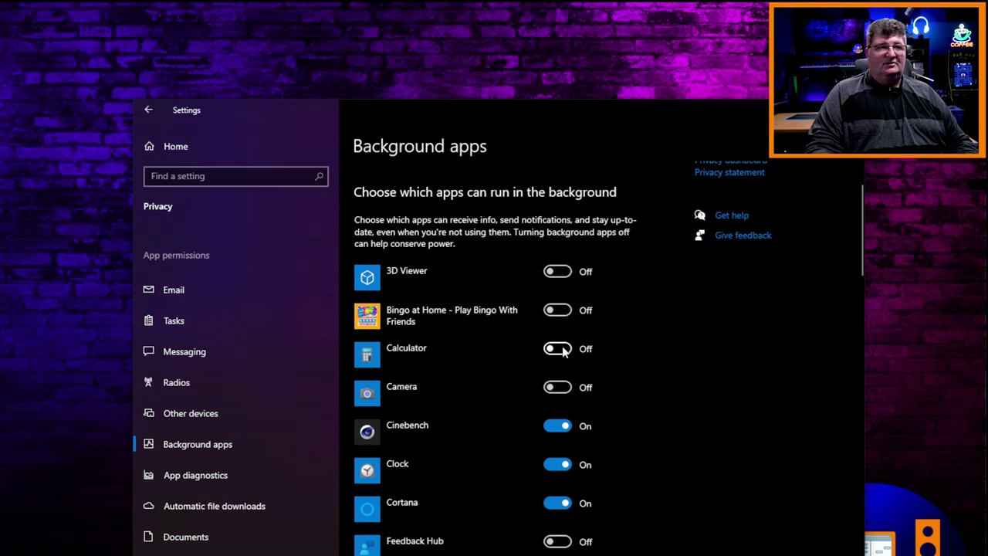
scroll(647, 370, "down", 6)
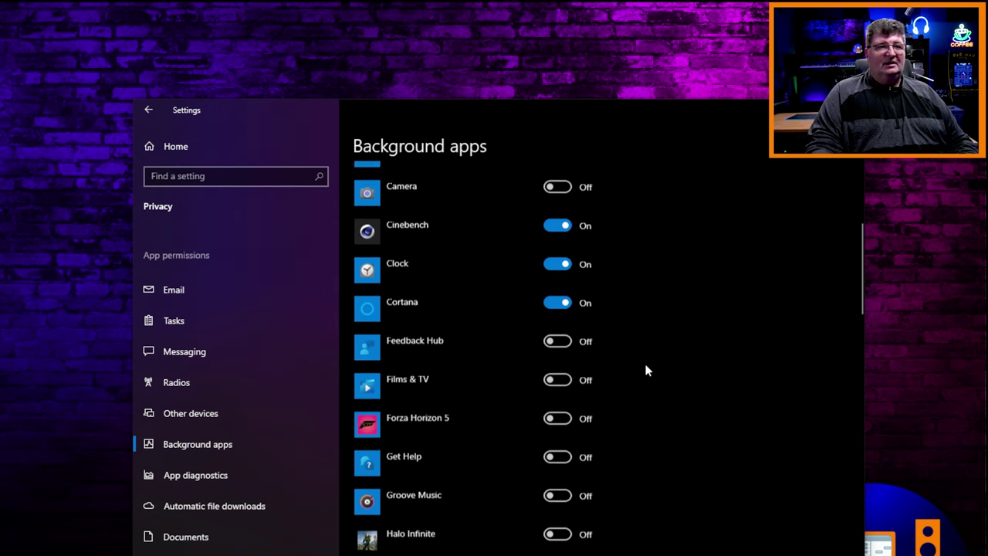
scroll(647, 370, "down", 3)
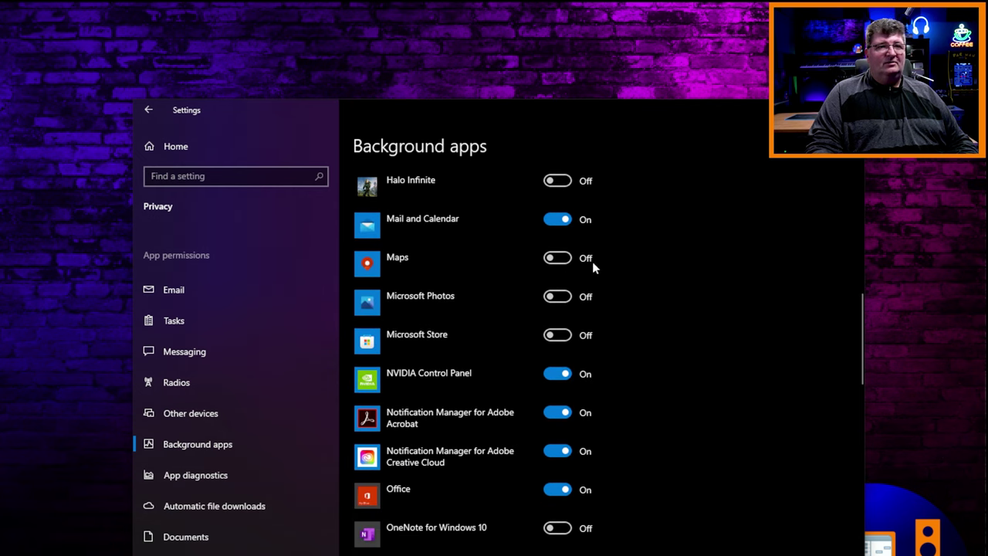
scroll(654, 322, "down", 3)
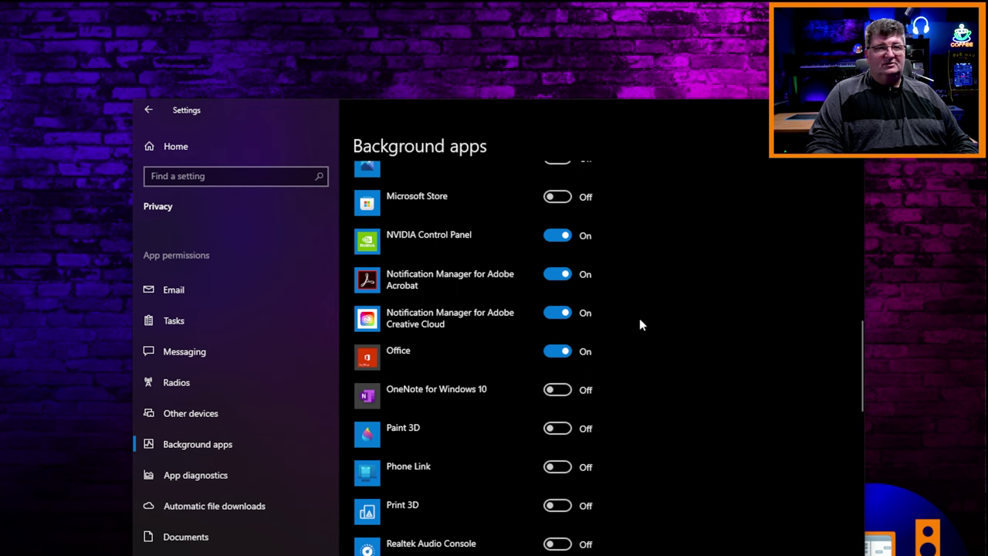
scroll(639, 320, "down", 5)
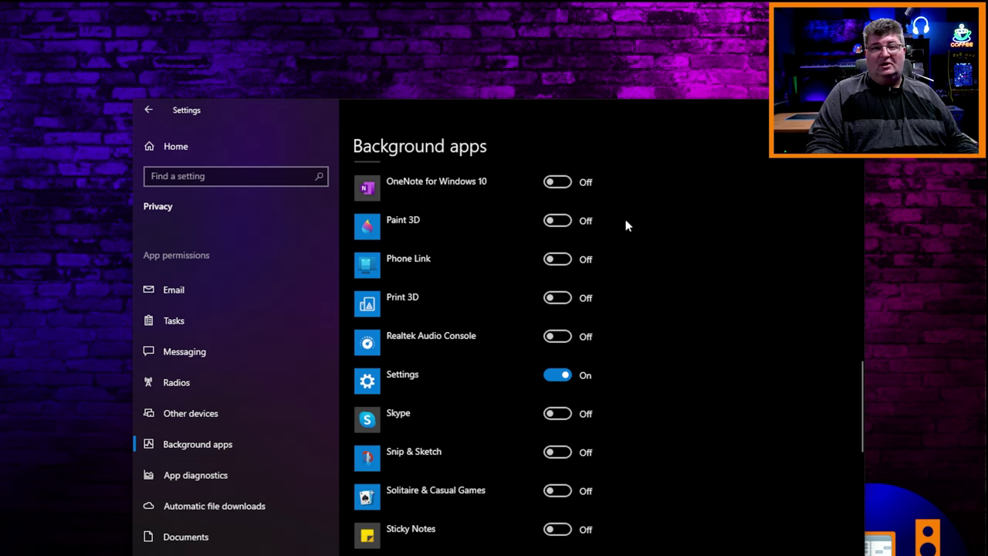
scroll(626, 288, "down", 3)
scroll(626, 288, "up", 6)
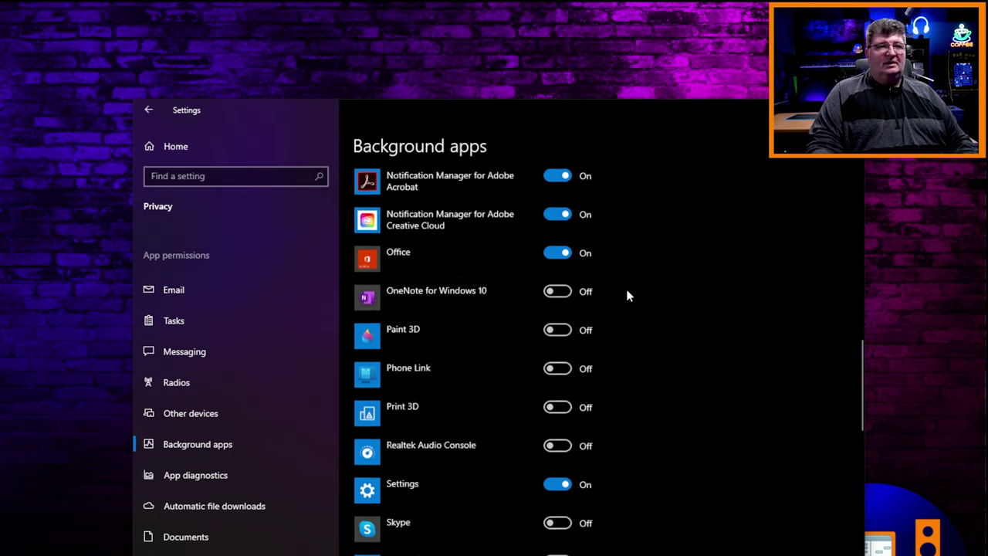
scroll(627, 293, "up", 10)
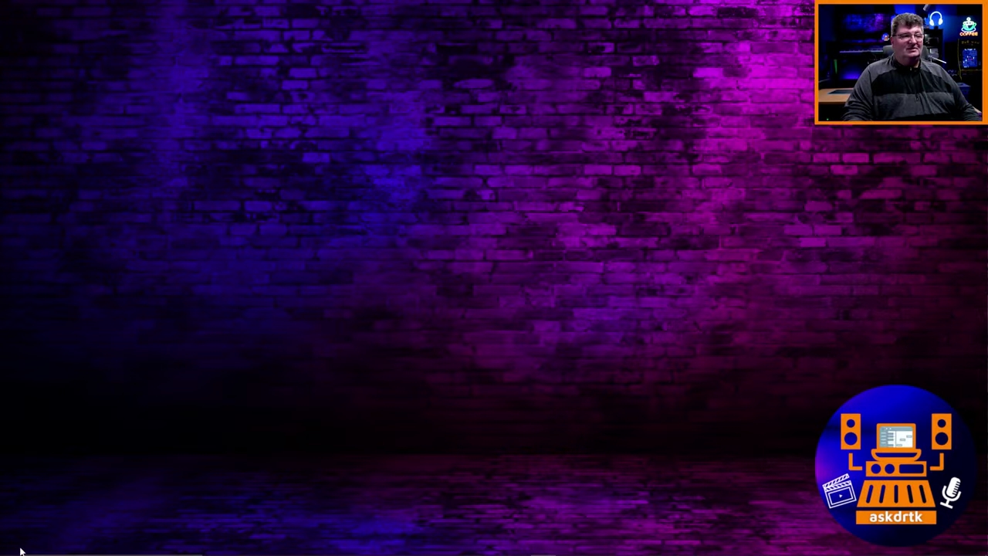
left_click(12, 542)
left_click(13, 498)
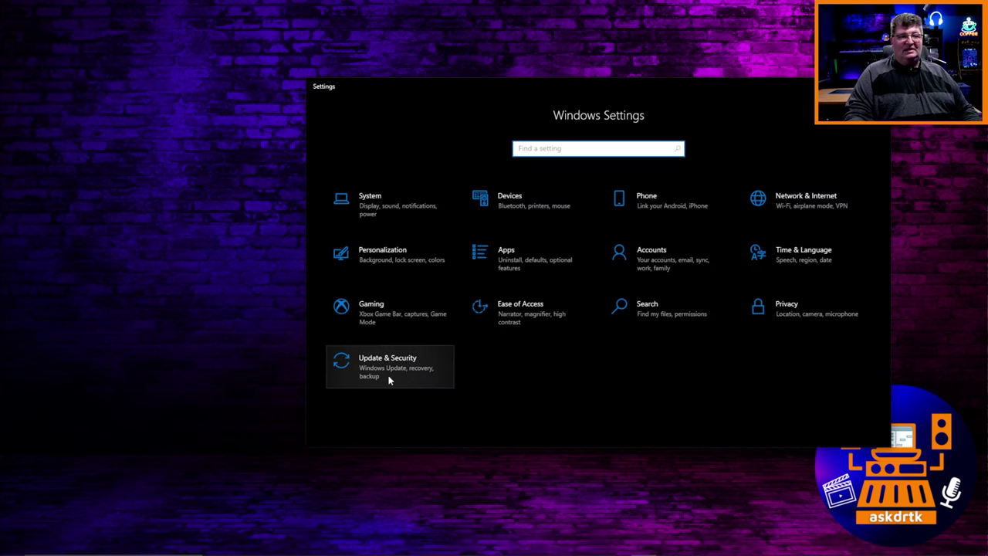
left_click(390, 380)
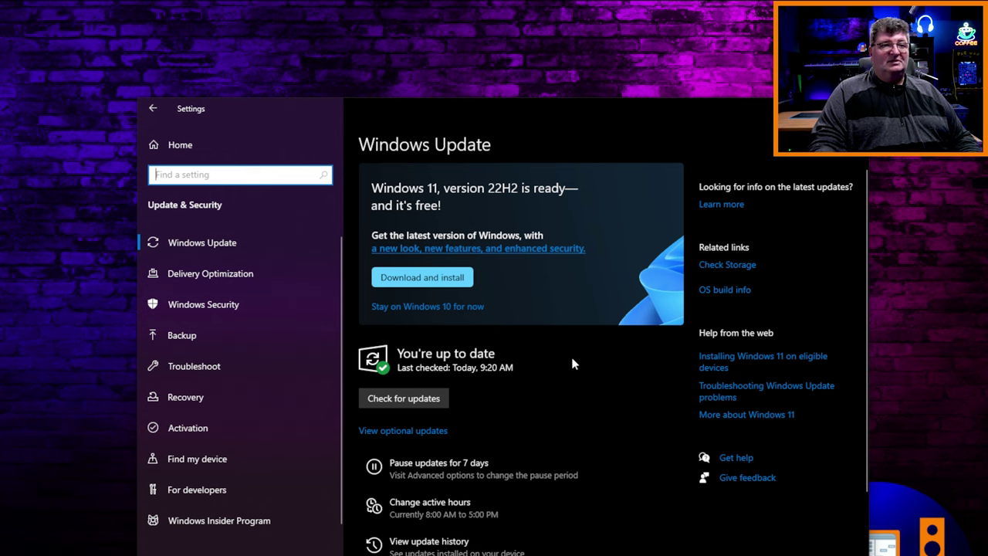
scroll(568, 363, "down", 2)
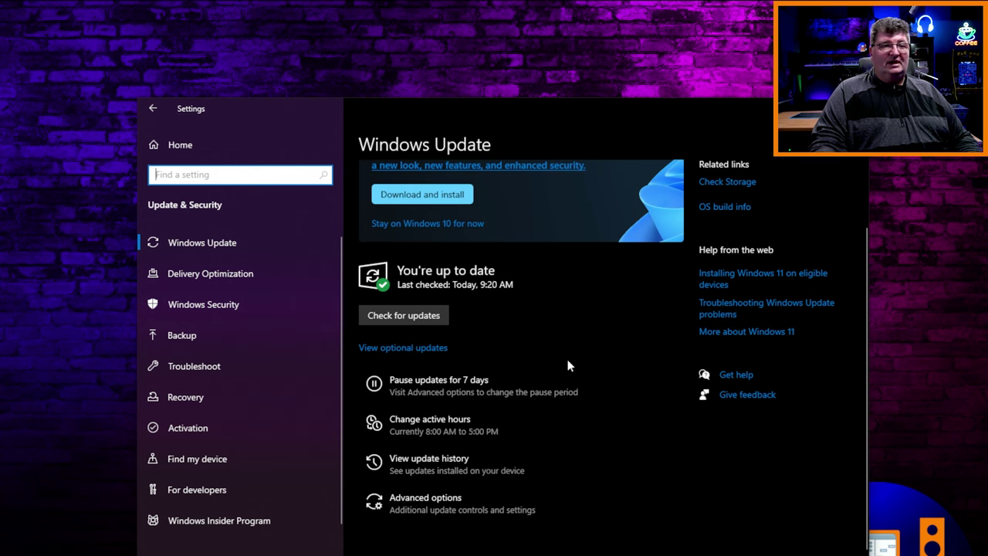
left_click(429, 500)
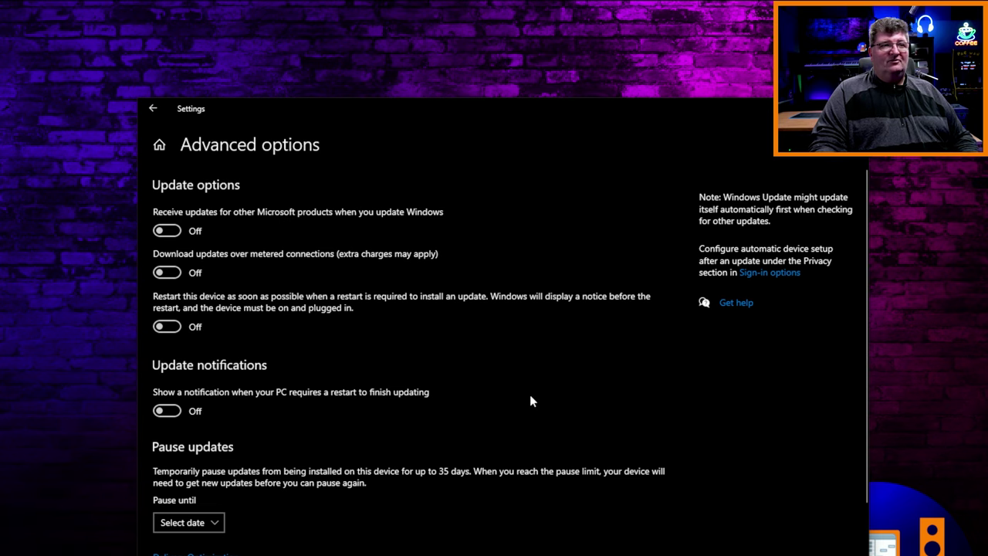
scroll(533, 379, "down", 1)
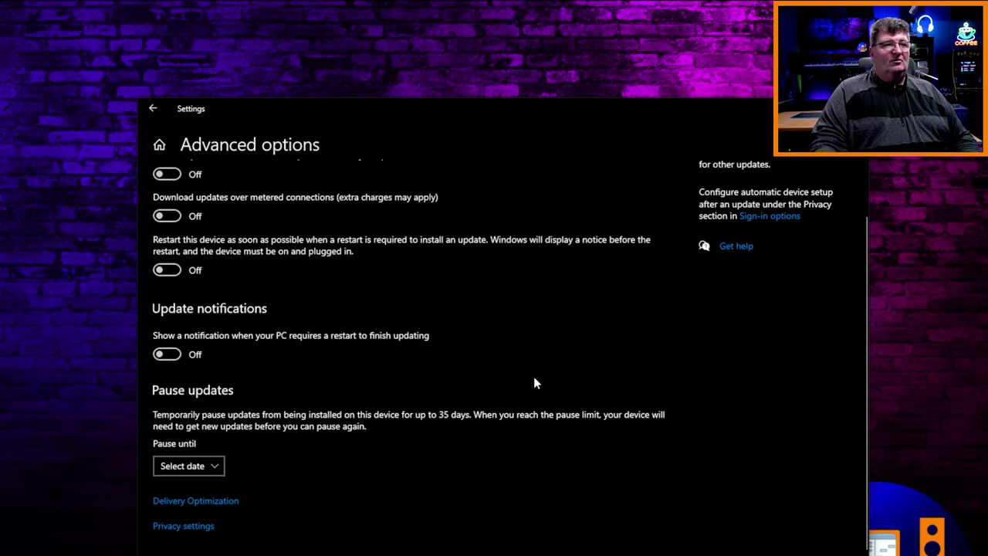
left_click(217, 468)
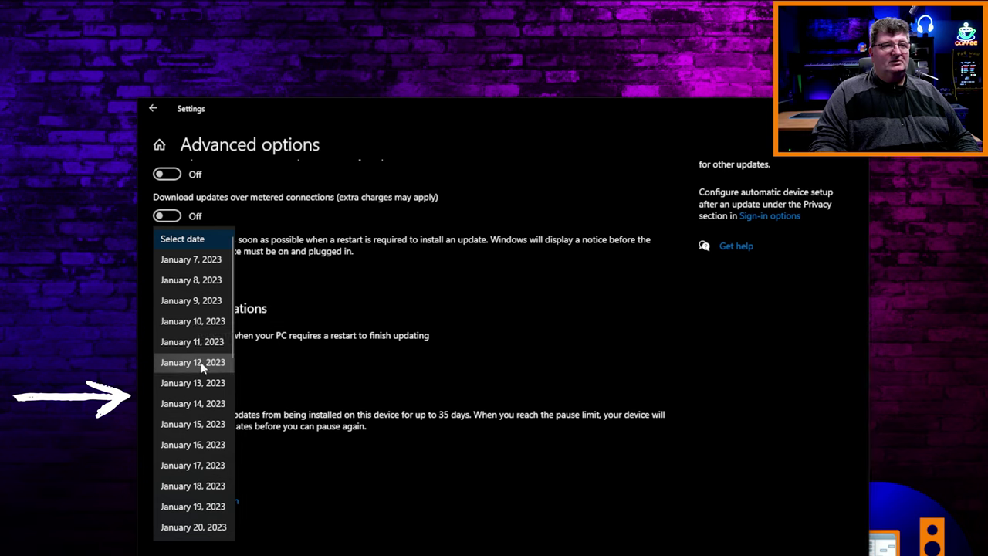
left_click(538, 444)
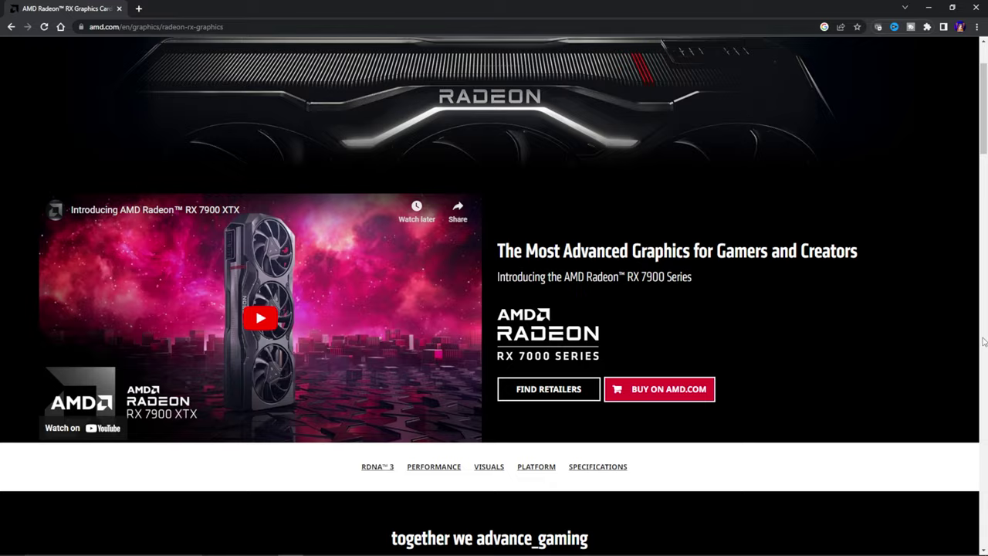
Scroll down through AMD's Radeon RX 7000 series graphics page in Chrome
scroll(978, 347, "down", 5)
scroll(978, 347, "down", 4)
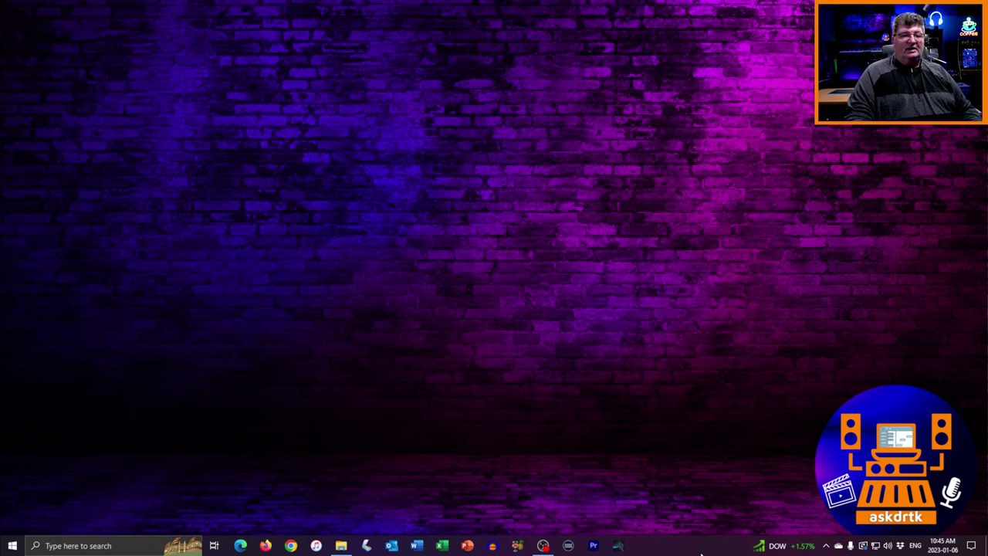
Launch Task Manager by searching 'tas' and show its Details process list
right_click(701, 547)
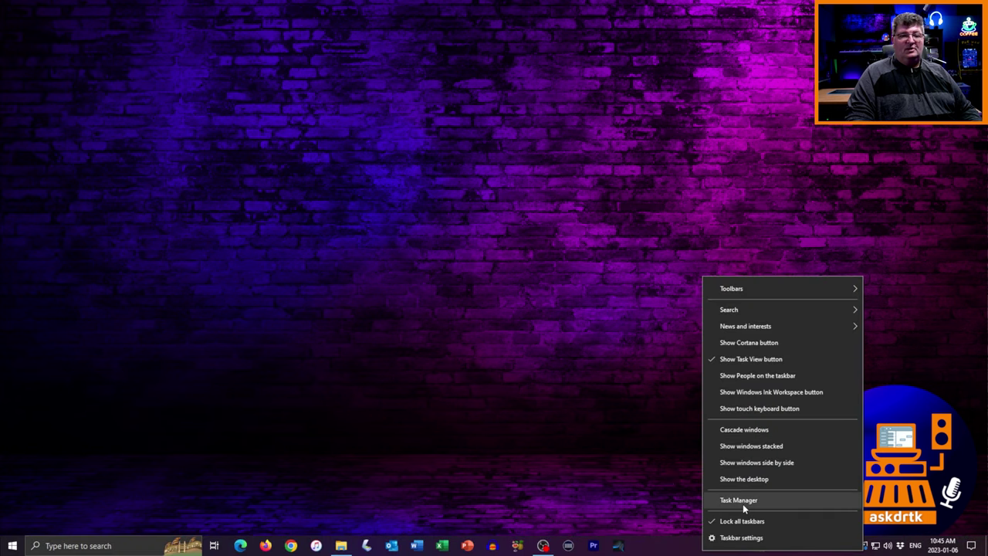
left_click(599, 470)
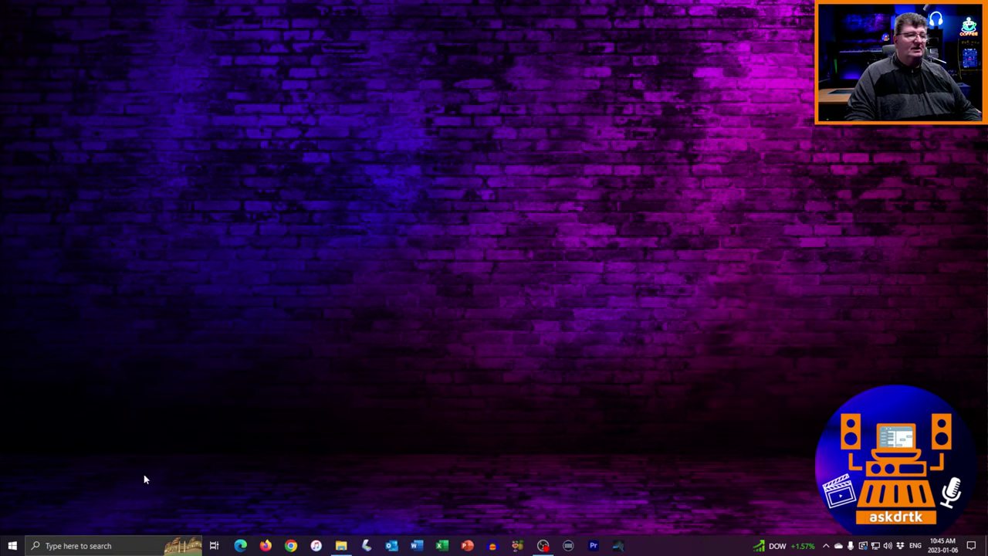
left_click(84, 547)
type("tas")
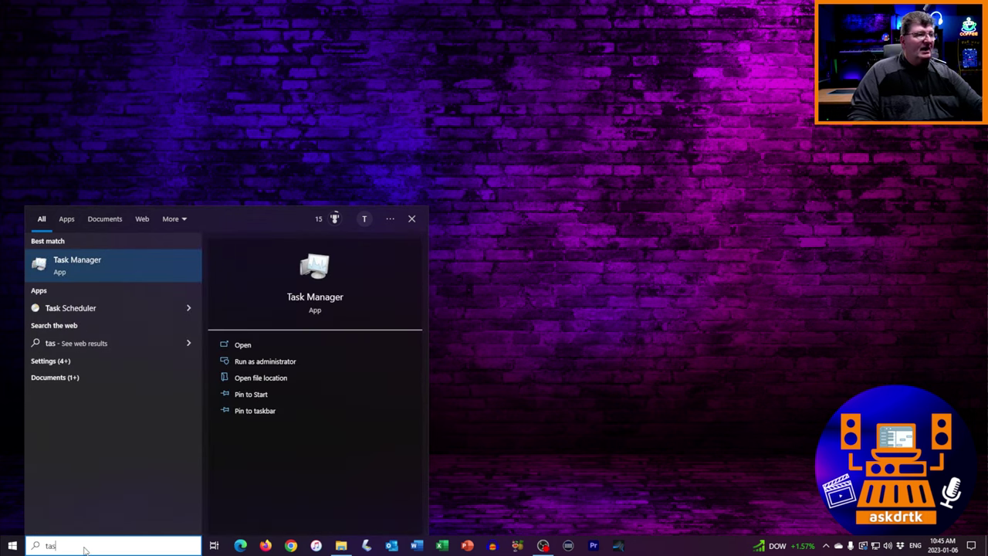
left_click(122, 259)
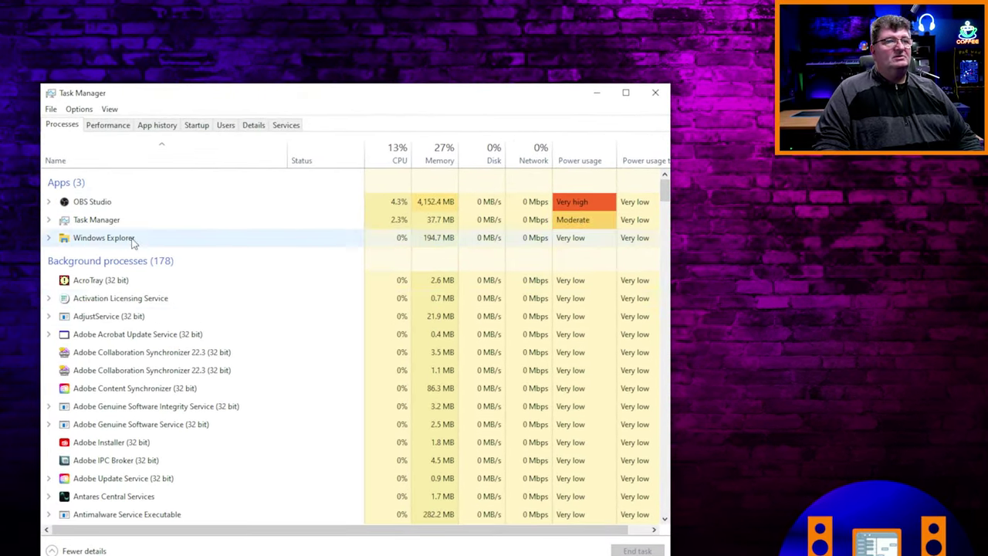
left_click(254, 126)
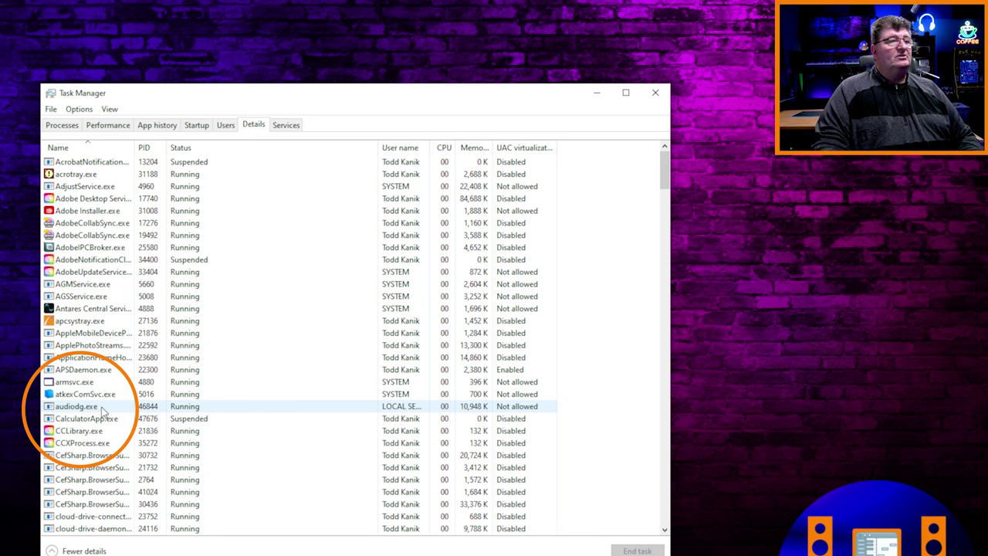
Set the audiodg.exe process priority to High and confirm the change
right_click(91, 408)
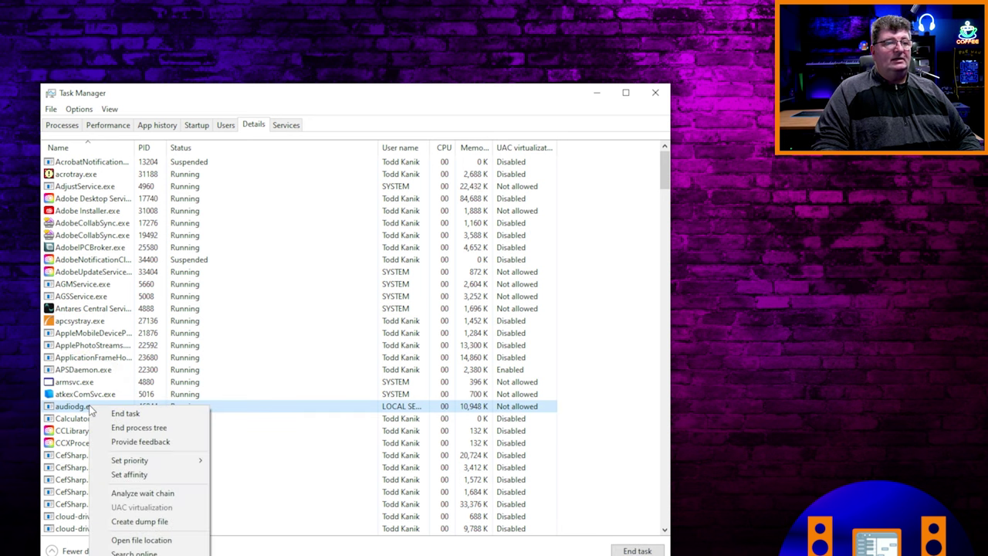
mouse_move(185, 461)
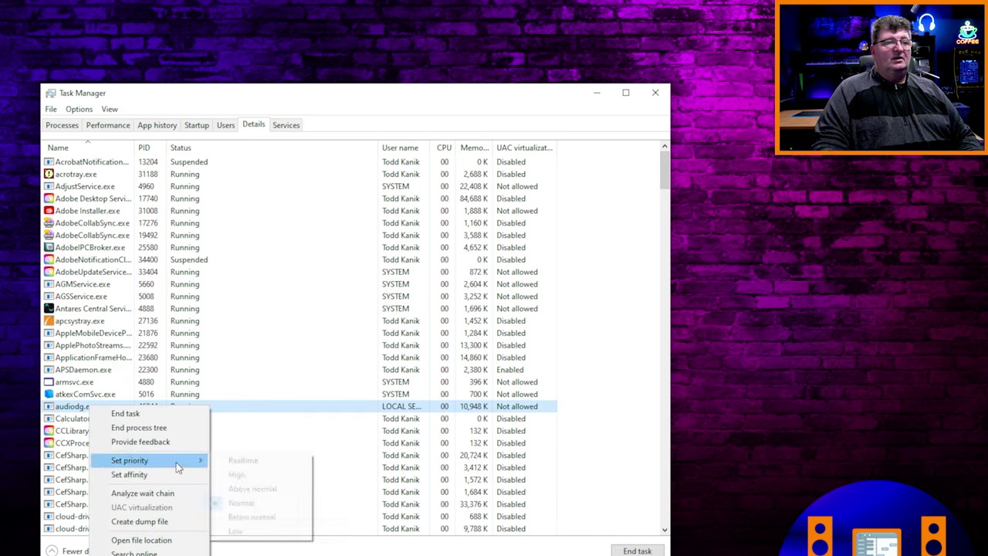
left_click(237, 474)
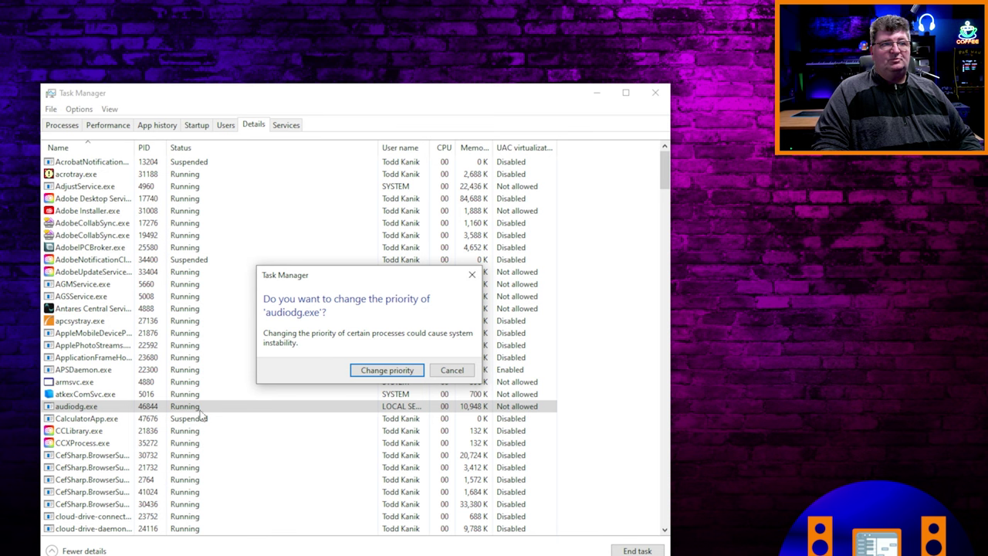
left_click(363, 370)
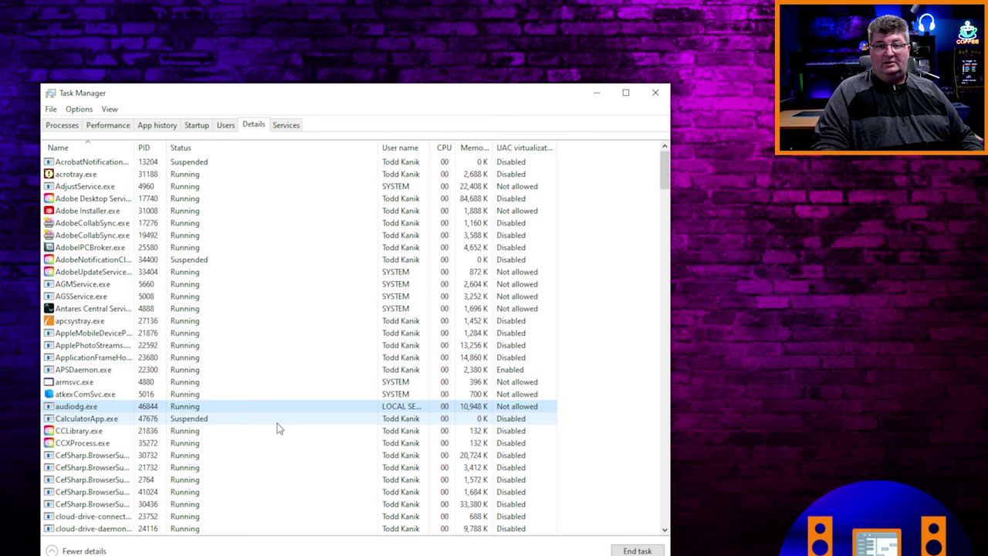
Open the processor affinity dialog for audiodg.exe
right_click(80, 409)
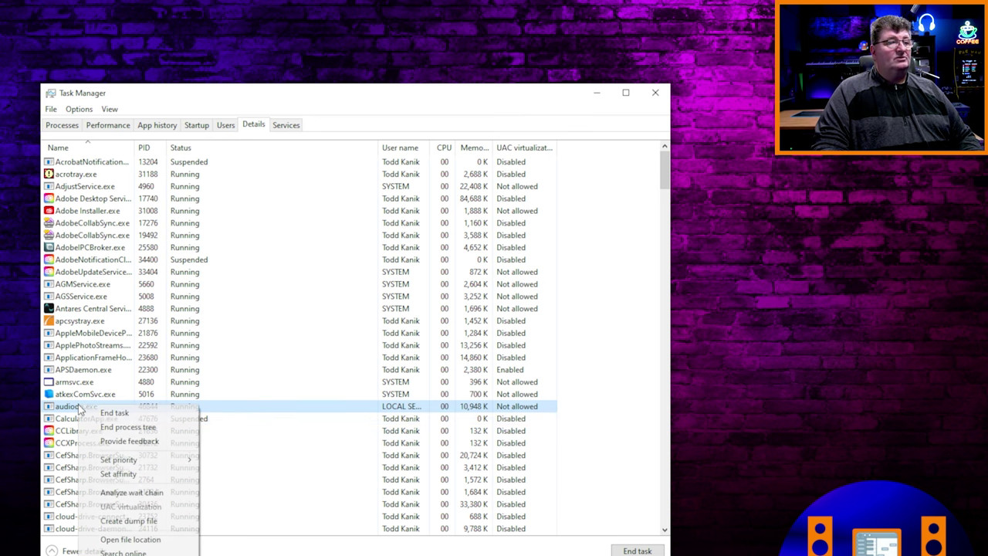
left_click(132, 474)
left_click_drag(153, 125, 252, 140)
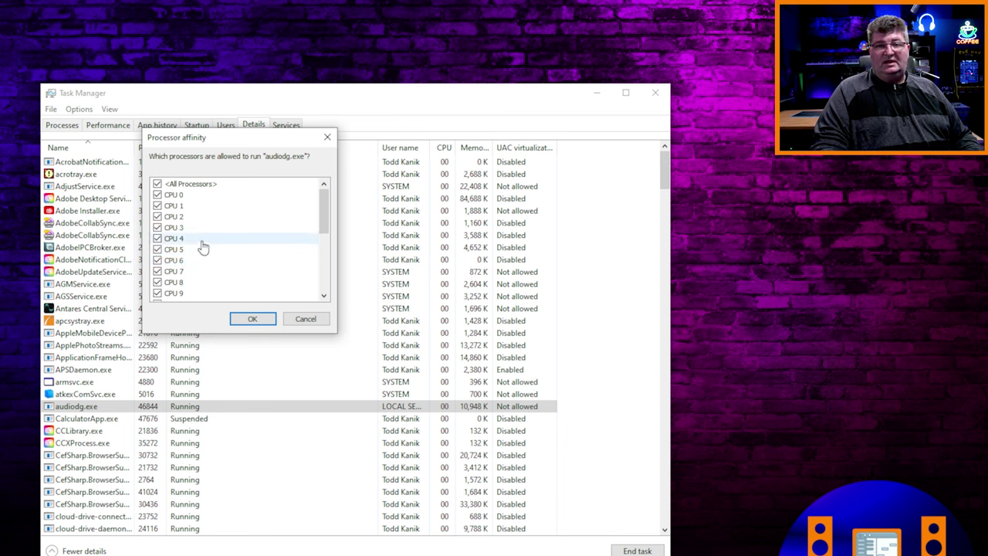
scroll(200, 247, "down", 5)
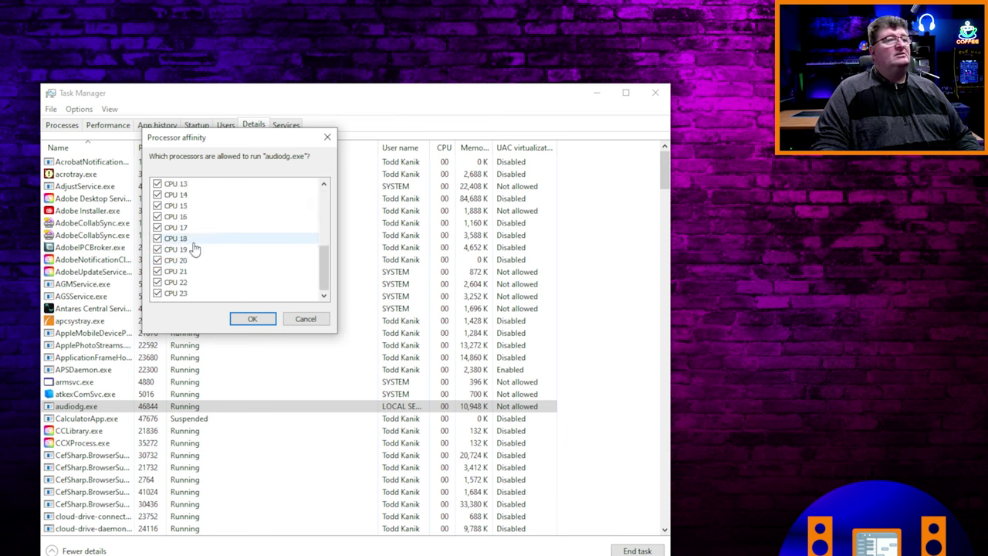
scroll(193, 286, "up", 5)
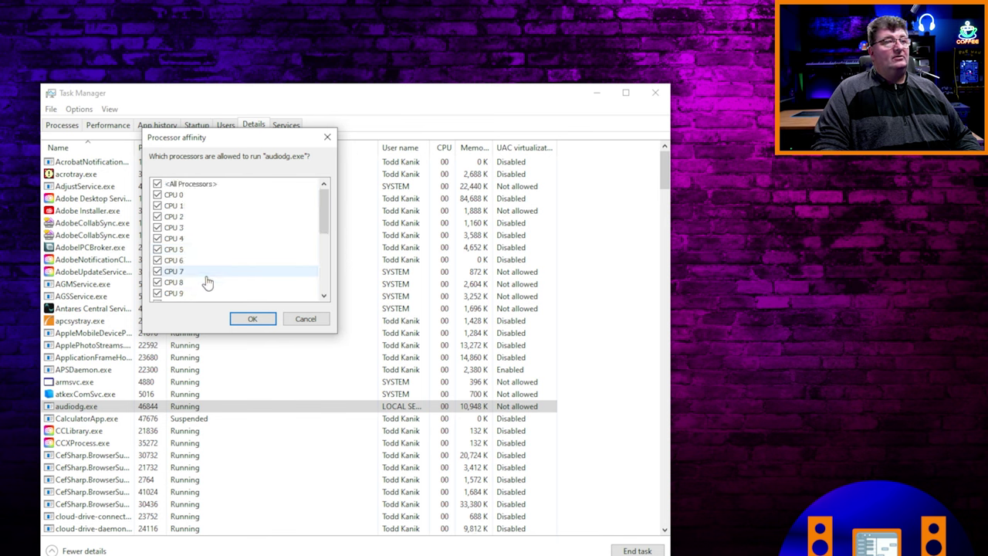
Clear all processors, tick only CPU 2 for audiodg.exe, and apply
left_click(168, 186)
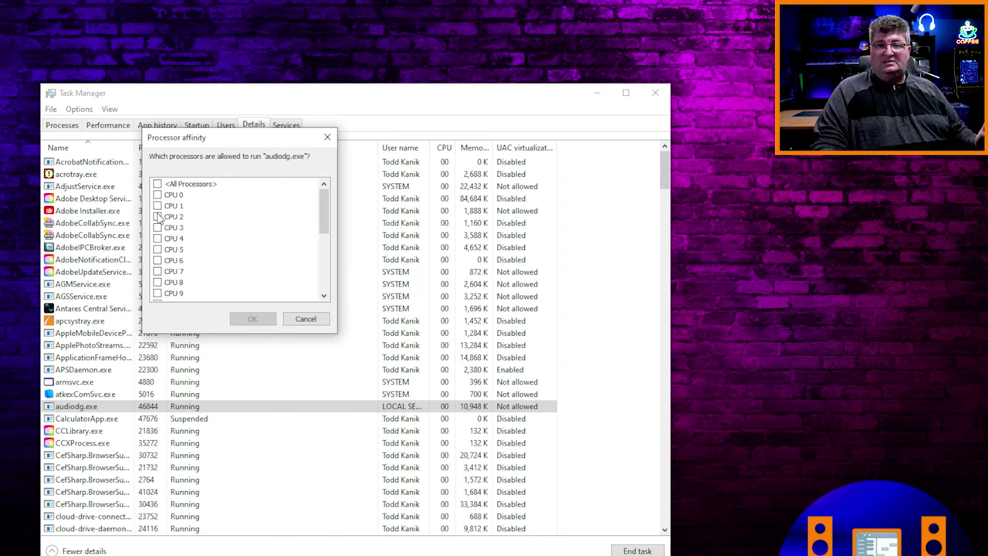
left_click(157, 218)
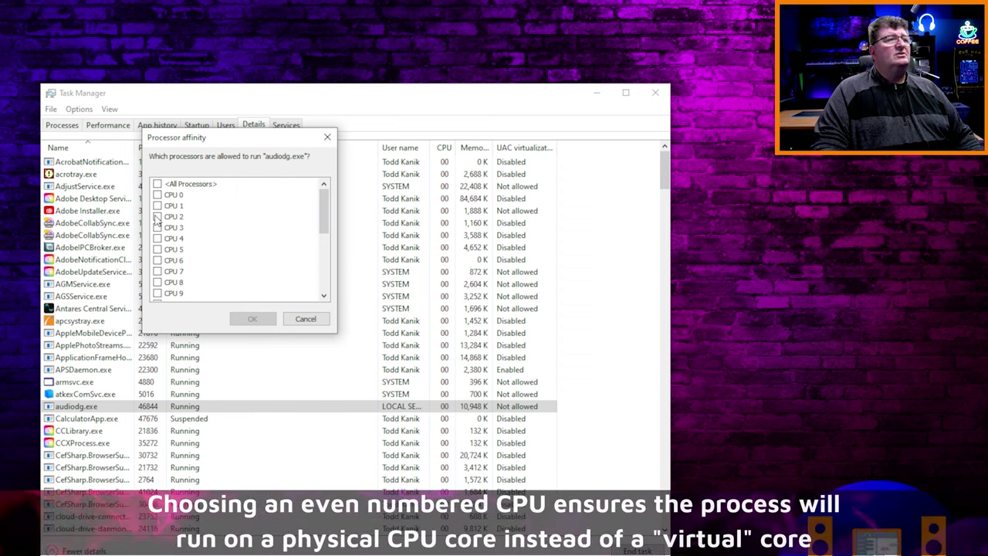
left_click(157, 219)
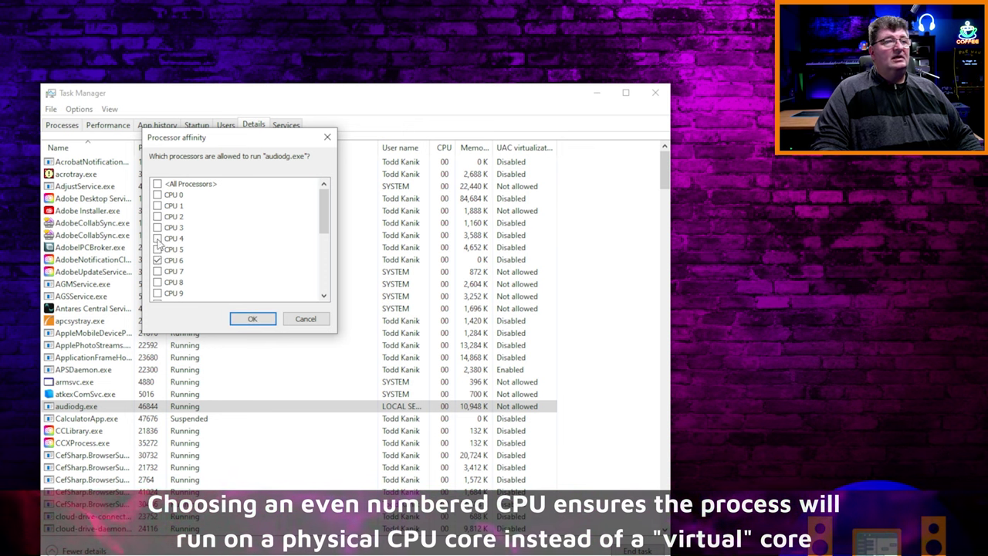
left_click(157, 261)
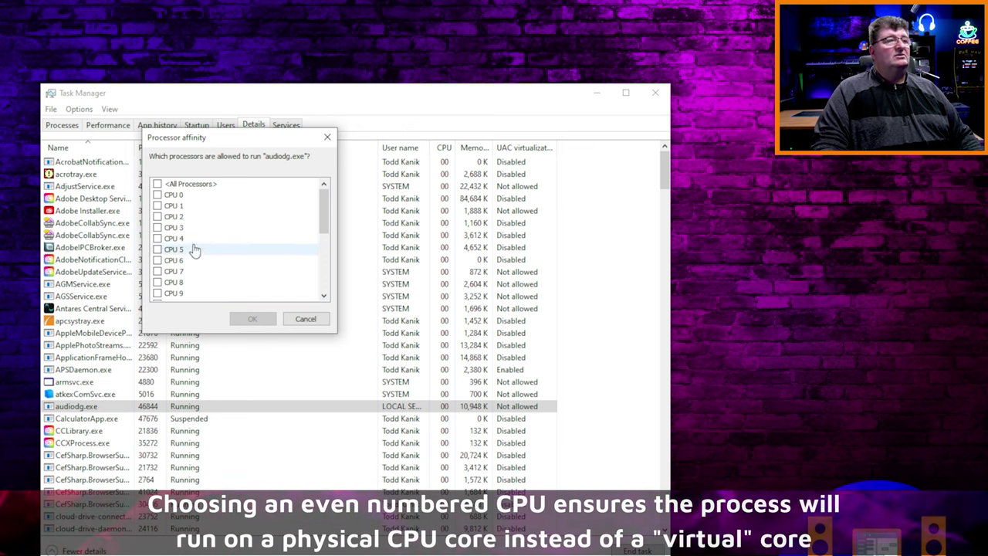
left_click(157, 217)
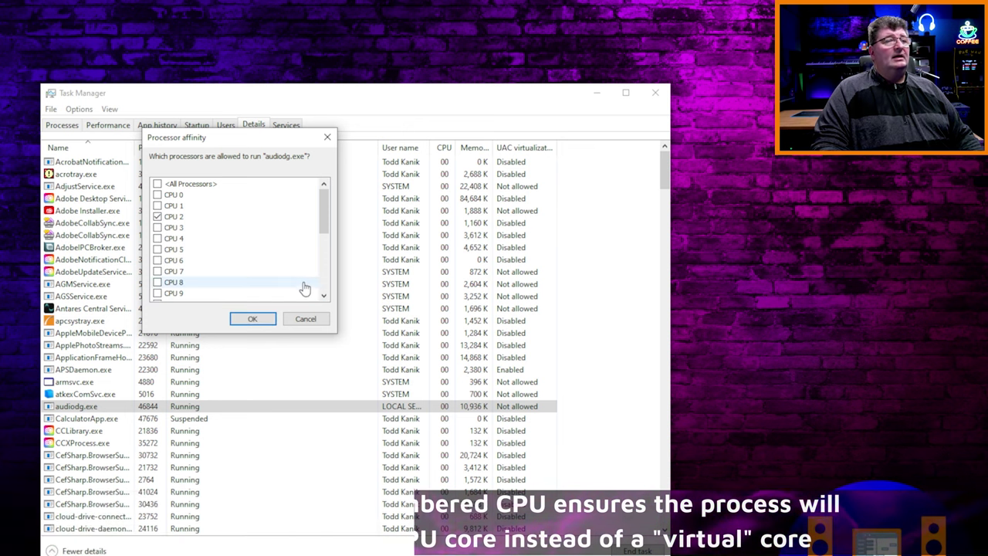
left_click(253, 318)
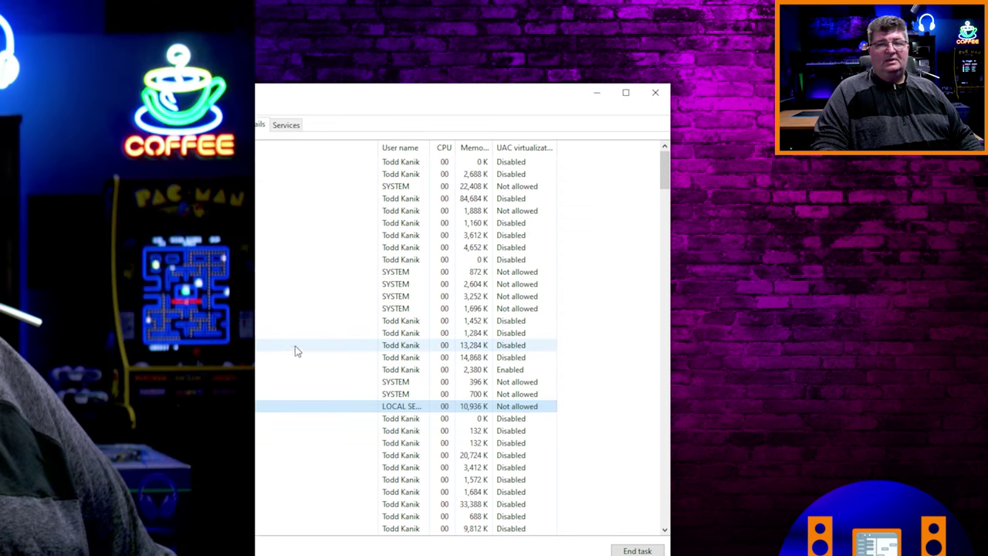